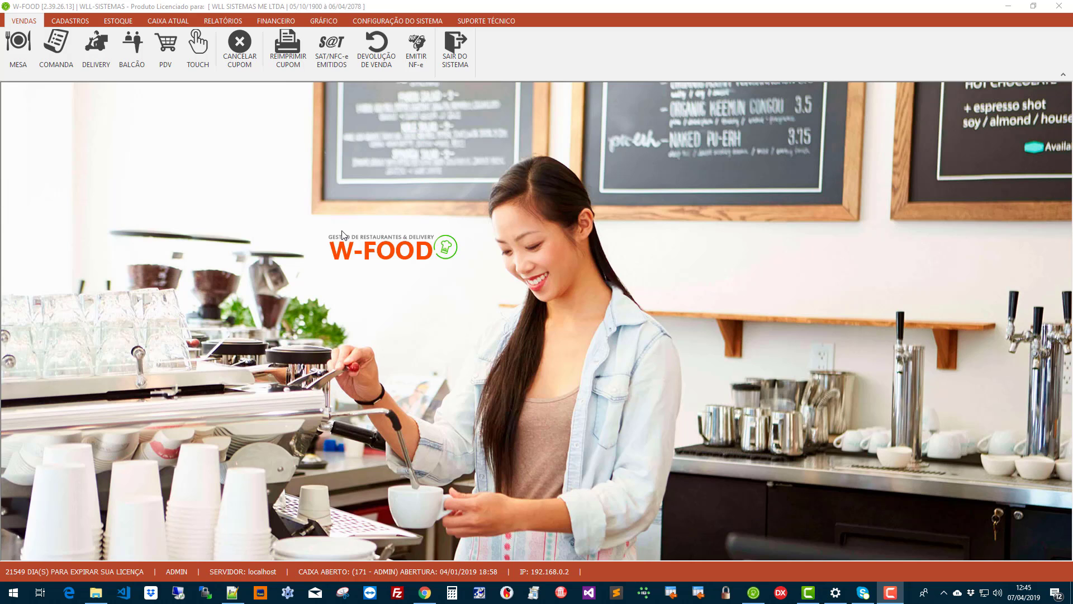
Open the main configuration's printing settings and try the 56 mm and 80 mm roll widths for the CAIXA printer.
{"action": "left_click", "coordinate": [385, 21]}
{"action": "left_click", "coordinate": [24, 59]}
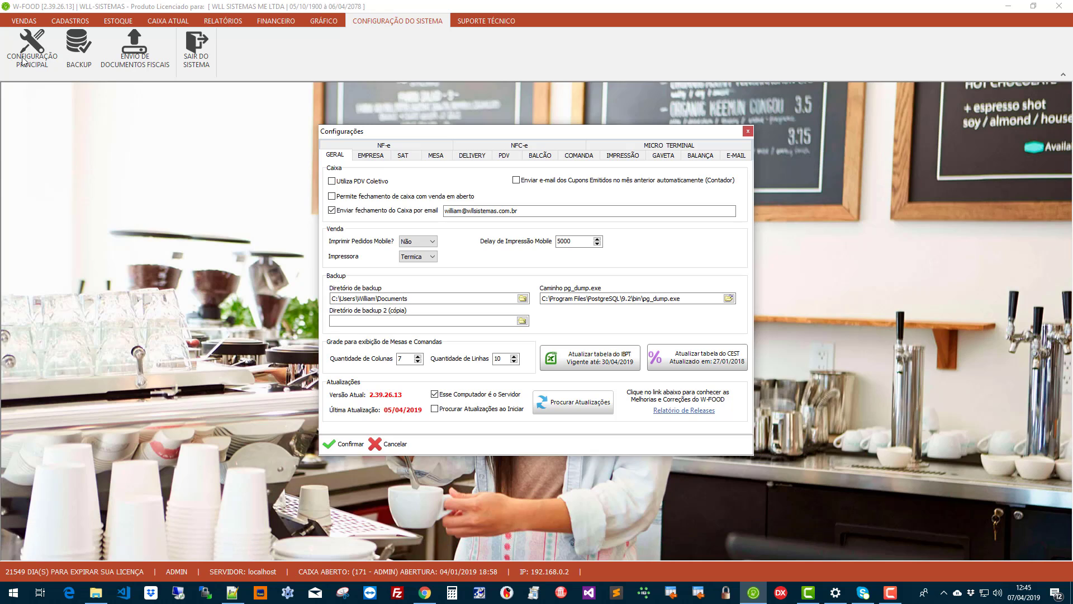
{"action": "left_click", "coordinate": [619, 157]}
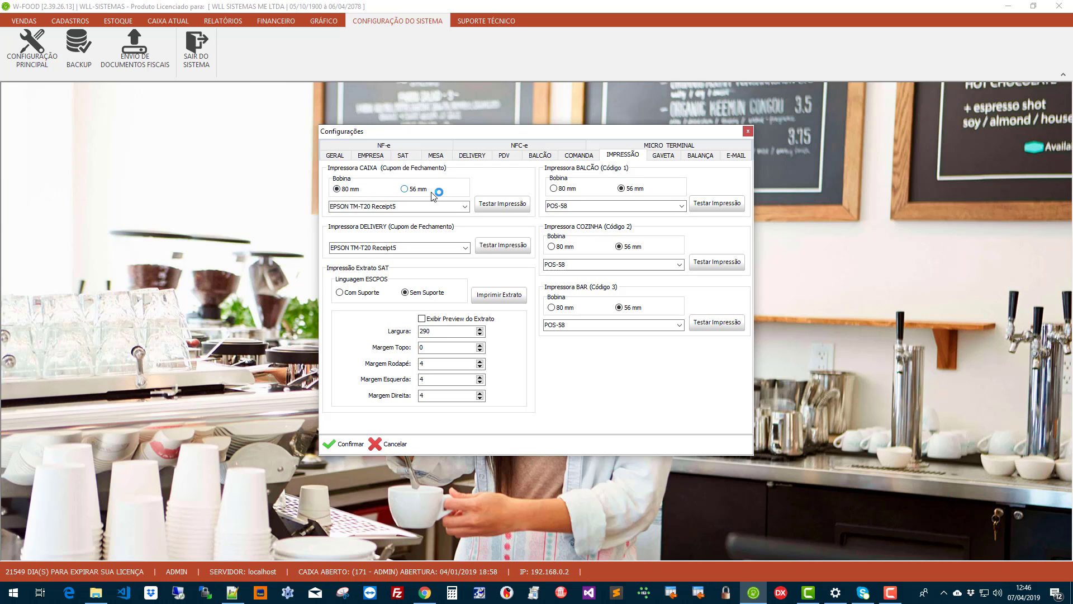
{"action": "left_click", "coordinate": [404, 189]}
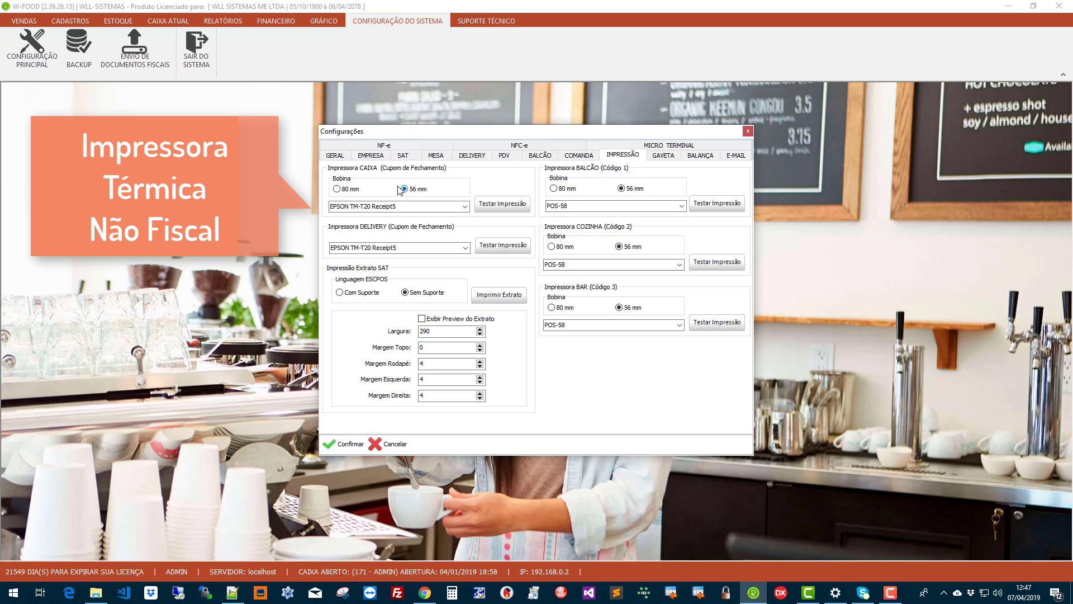
{"action": "left_click", "coordinate": [338, 189]}
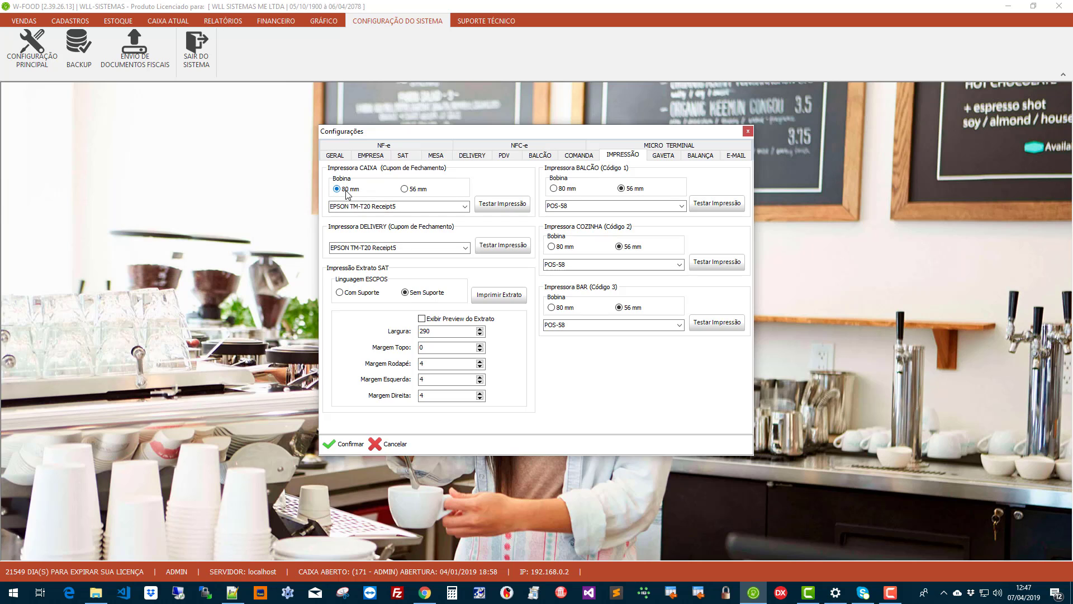
Review the installed printers that can be assigned to the CAIXA printer.
{"action": "left_click", "coordinate": [465, 207]}
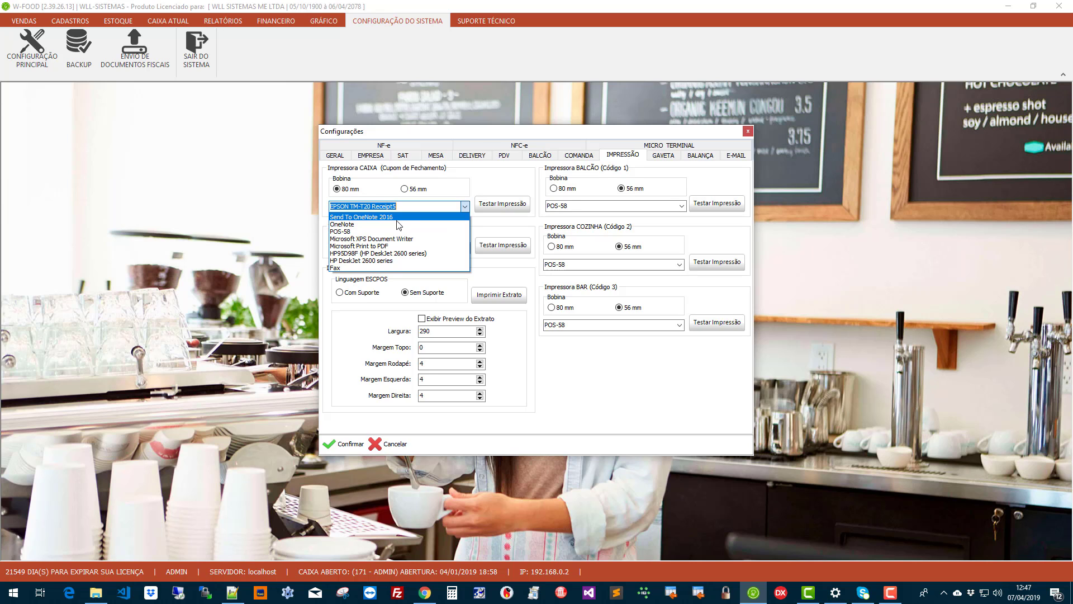
{"action": "left_click", "coordinate": [469, 191]}
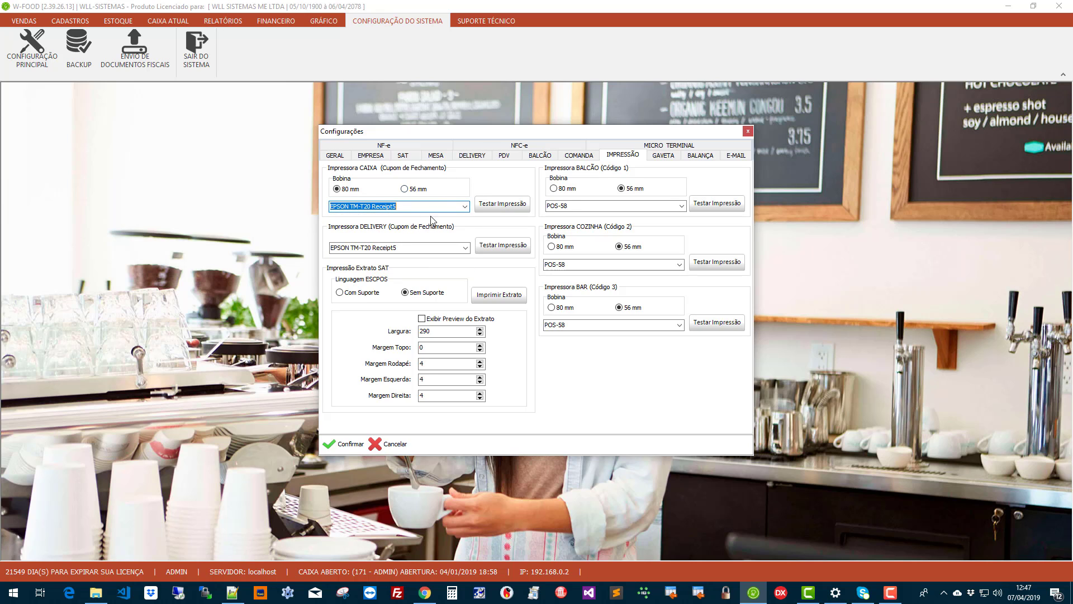
{"action": "left_click", "coordinate": [464, 206]}
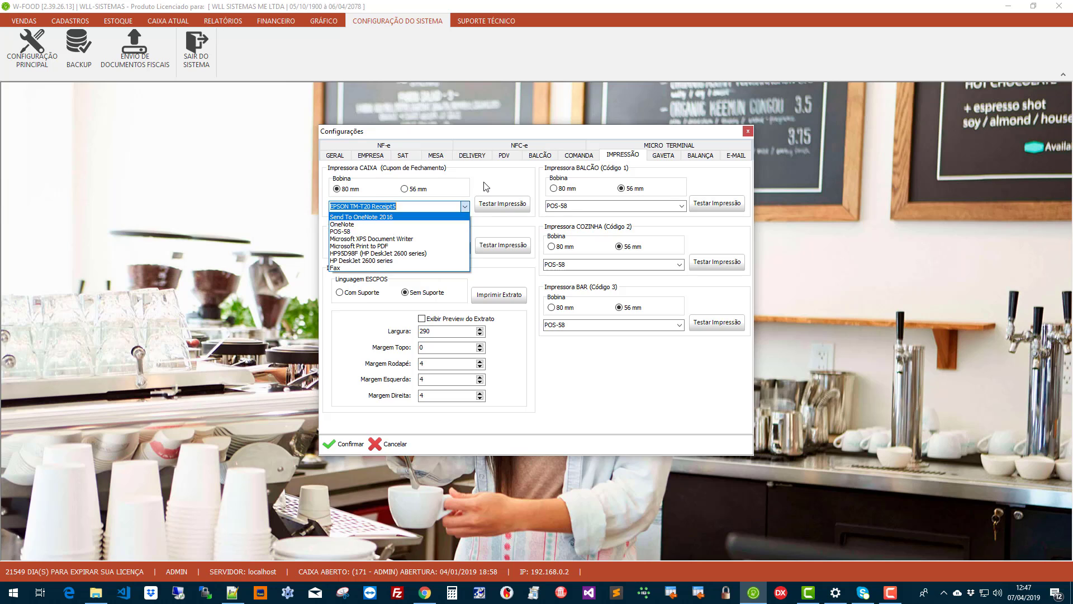
{"action": "left_click", "coordinate": [495, 204]}
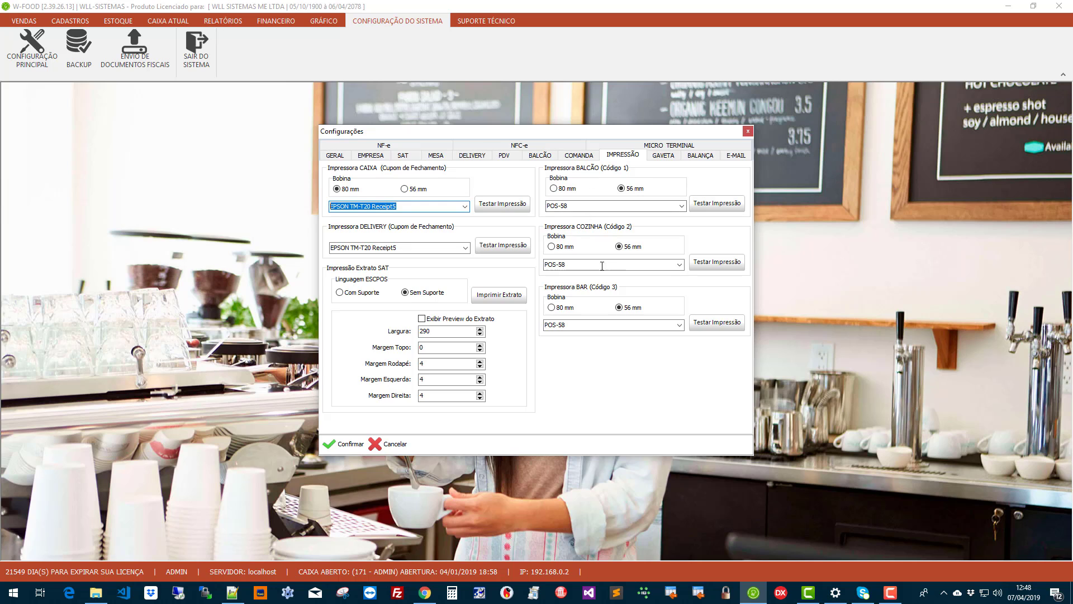
Set the roll width to 80 mm for the BALCÃO, COZINHA and BAR printers.
{"action": "left_click", "coordinate": [554, 189]}
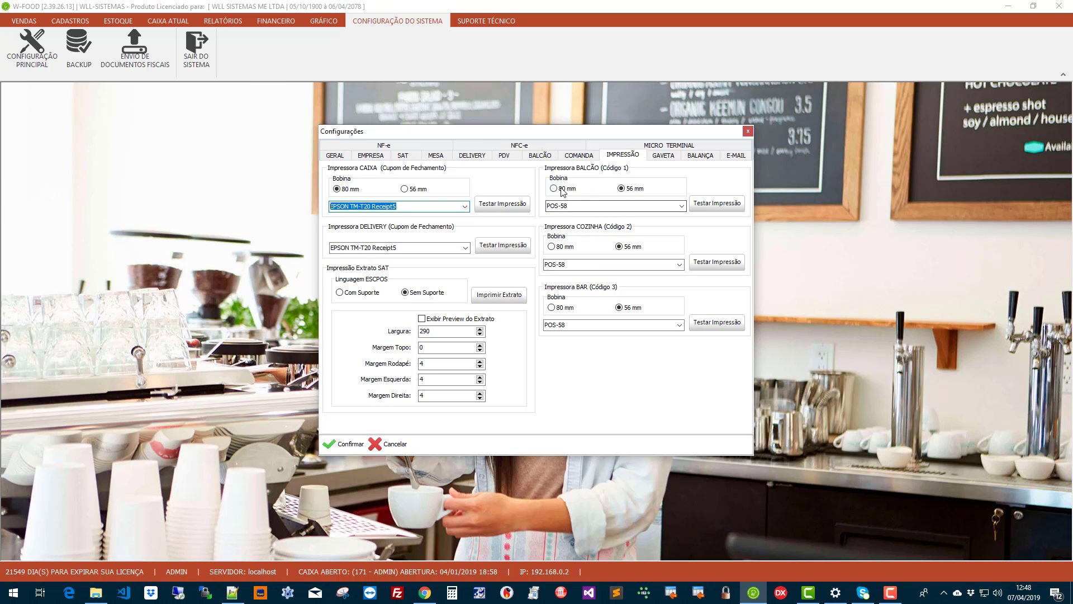
{"action": "left_click", "coordinate": [562, 246]}
{"action": "left_click", "coordinate": [562, 308]}
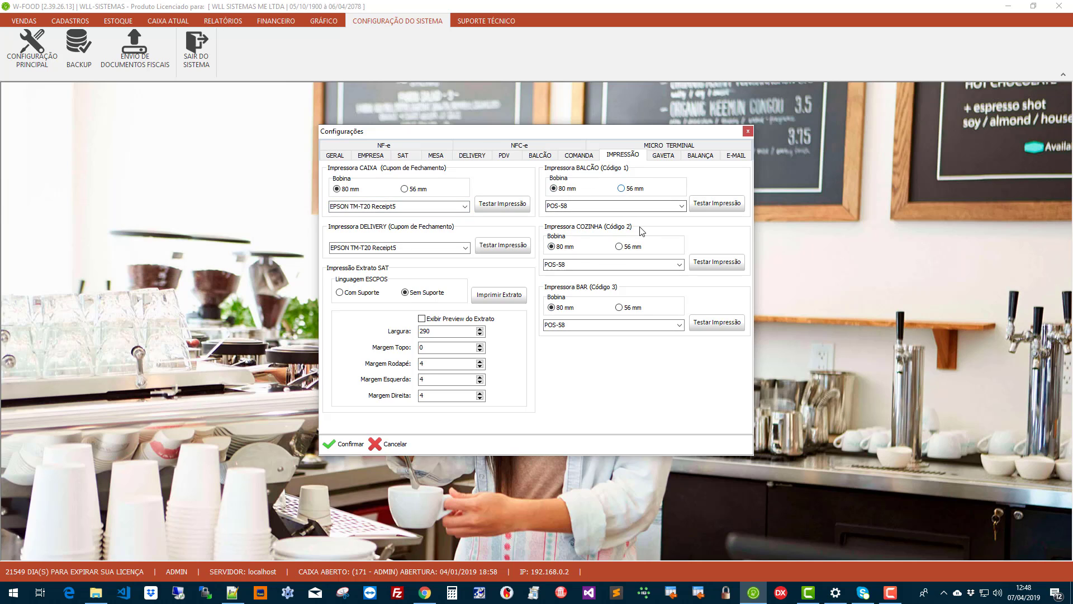
Review the installed printers that can be assigned to the BALCÃO printer.
{"action": "left_click", "coordinate": [671, 206]}
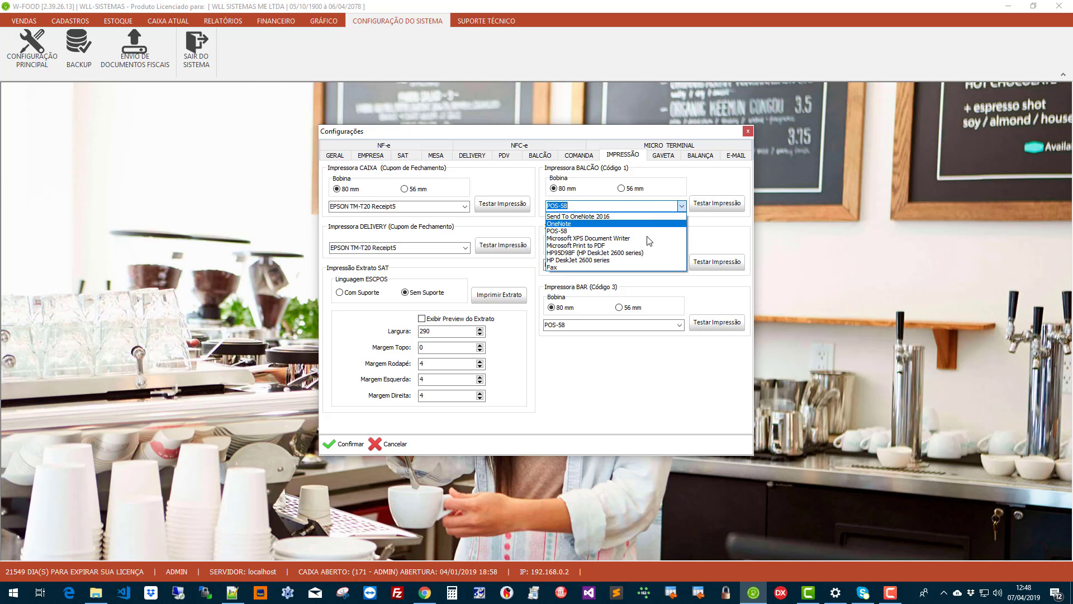
{"action": "left_click", "coordinate": [703, 224]}
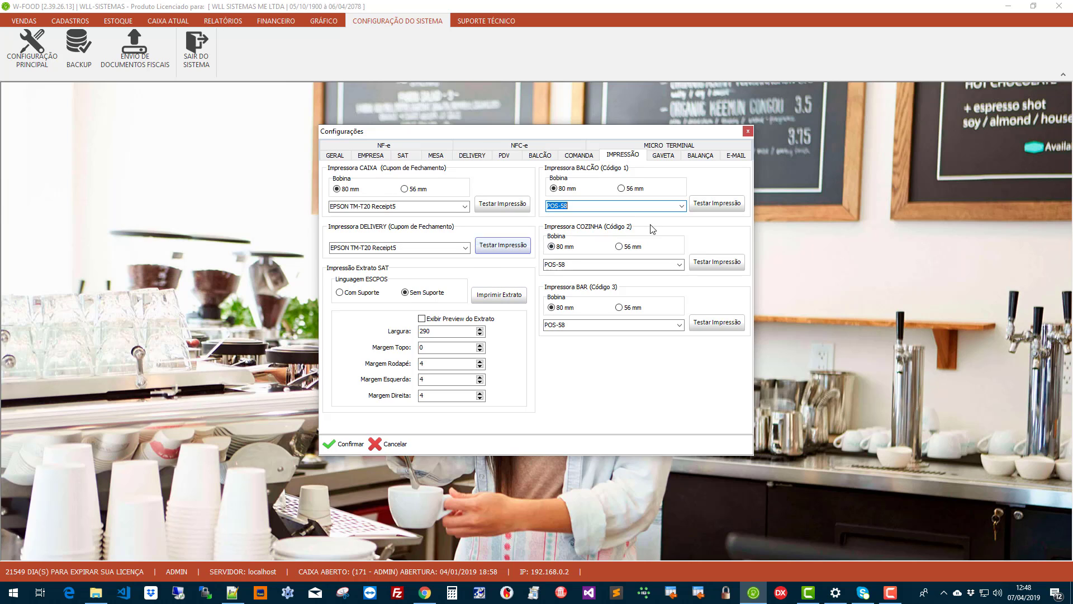
{"action": "left_click", "coordinate": [682, 206]}
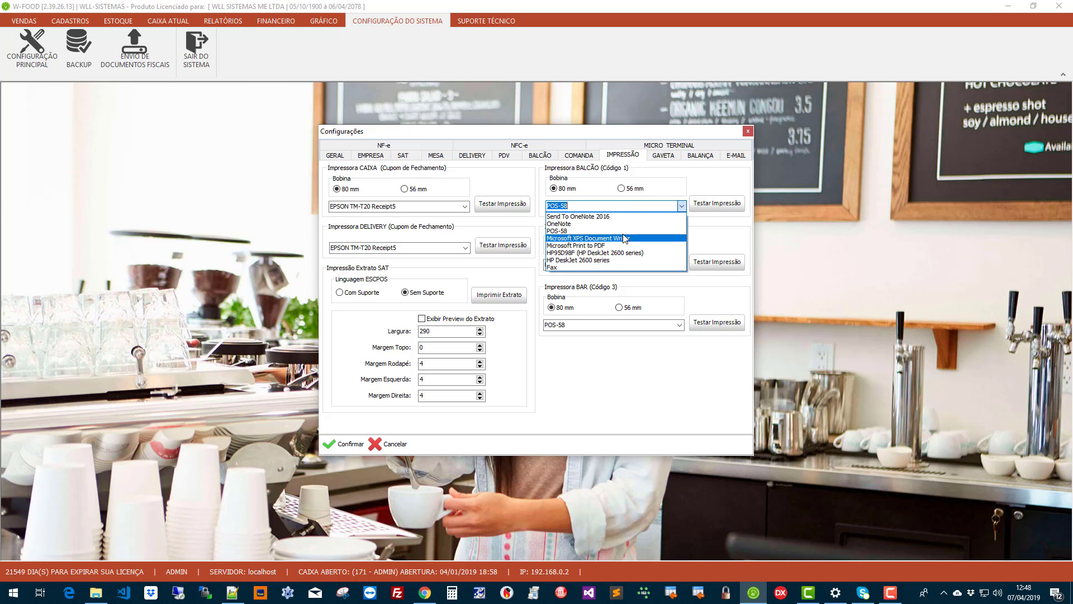
{"action": "left_click", "coordinate": [435, 208]}
Copy the printer name EPSON TM-T20 Receipt5 from the CAIXA printer setting.
{"action": "left_click", "coordinate": [415, 208]}
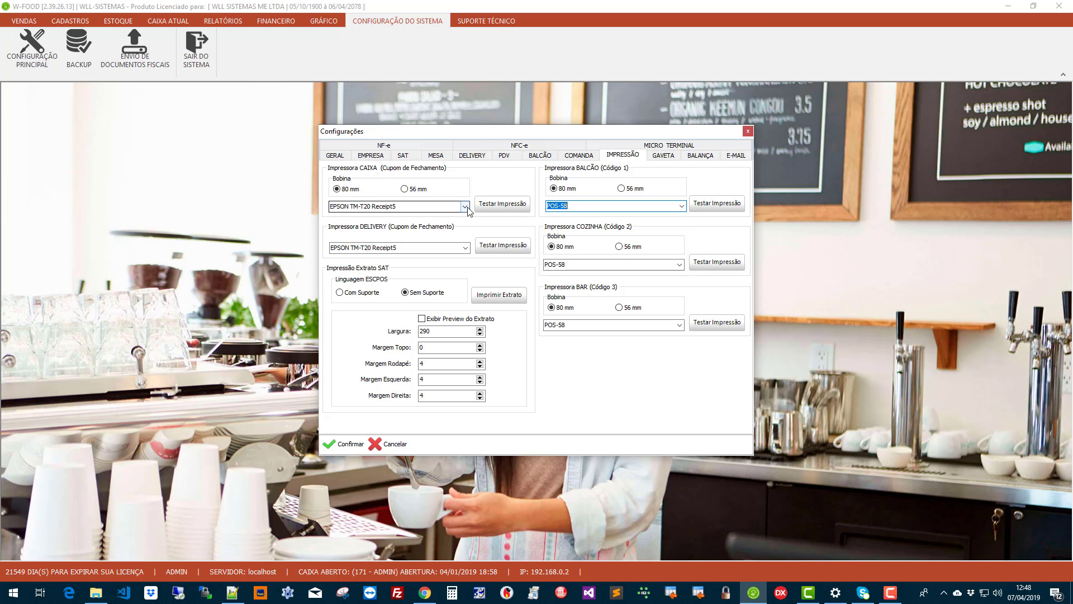
{"action": "left_click", "coordinate": [372, 208]}
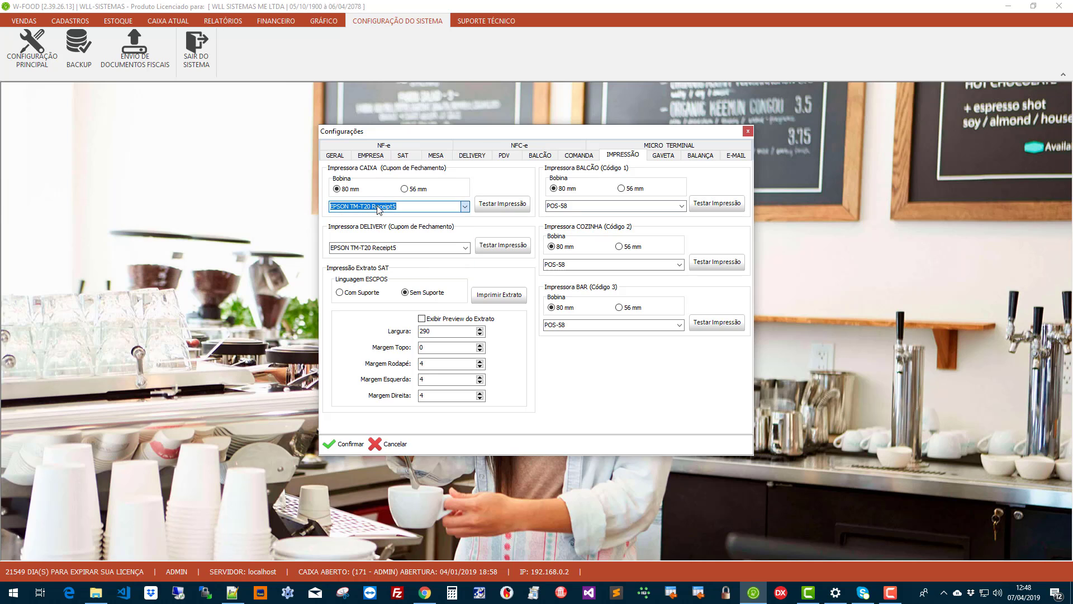
{"action": "left_click", "coordinate": [374, 207]}
{"action": "left_click_drag", "start_coordinate": [408, 206], "coordinate": [276, 205]}
{"action": "left_click", "coordinate": [409, 205]}
{"action": "left_click", "coordinate": [465, 207]}
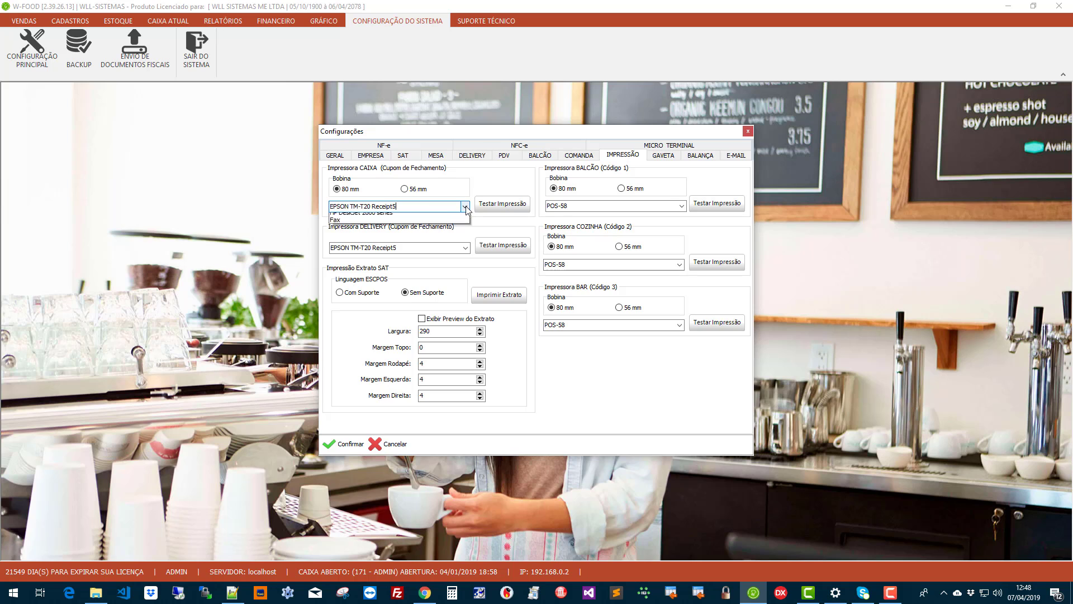
{"action": "left_click", "coordinate": [465, 206]}
{"action": "left_click_drag", "start_coordinate": [398, 206], "coordinate": [271, 203]}
{"action": "key", "text": "ctrl+c"}
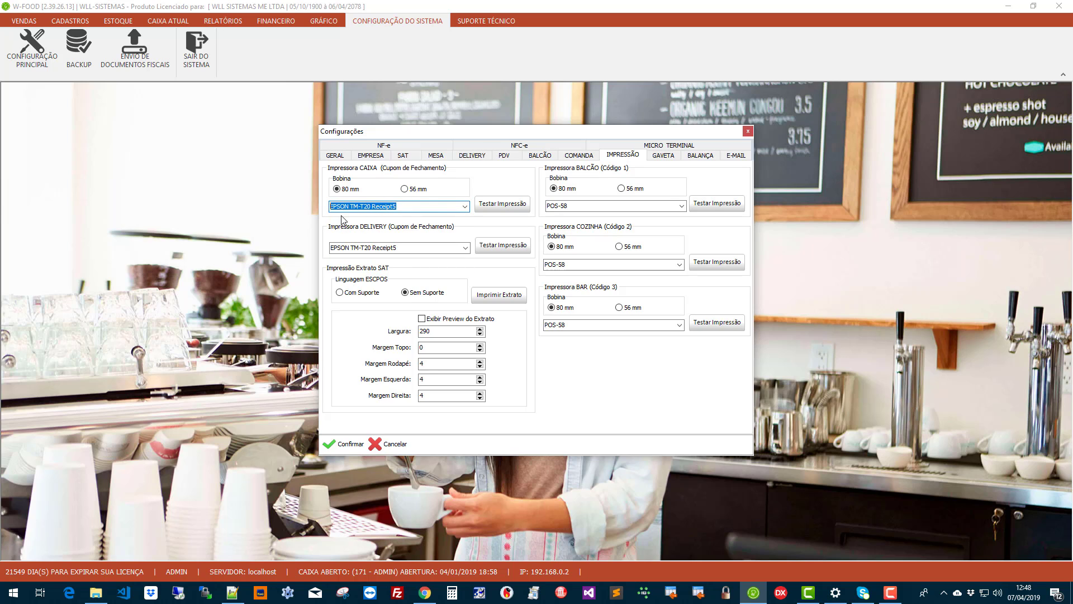
Assign EPSON TM-T20 Receipt5 to the BALCÃO, COZINHA and BAR printers by pasting the copied name.
{"action": "left_click", "coordinate": [607, 206]}
{"action": "key", "text": "ctrl+v"}
{"action": "left_click", "coordinate": [581, 264]}
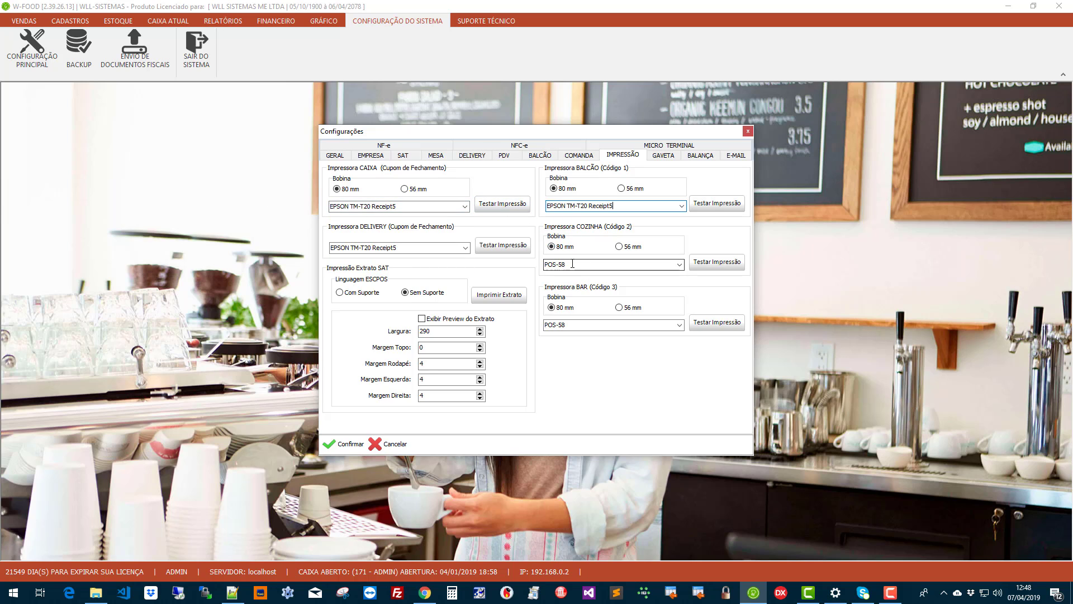
{"action": "key", "text": "ctrl+v"}
{"action": "left_click_drag", "start_coordinate": [592, 324], "coordinate": [514, 328]}
{"action": "key", "text": "ctrl+v"}
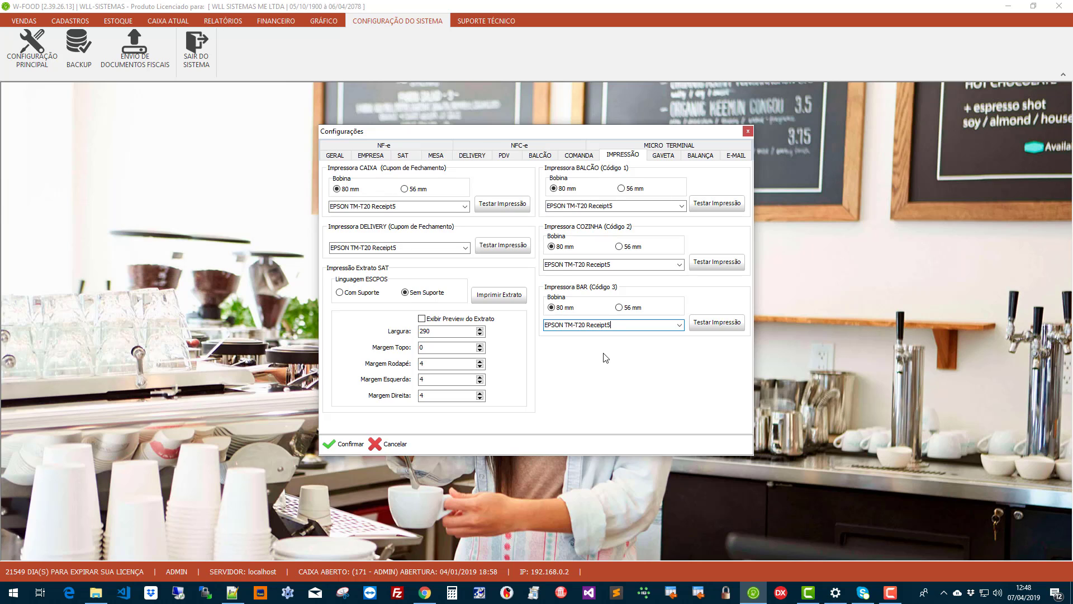
Check the printers assigned to CAIXA, DELIVERY, BALCÃO and COZINHA.
{"action": "left_click", "coordinate": [419, 206]}
{"action": "left_click", "coordinate": [421, 247]}
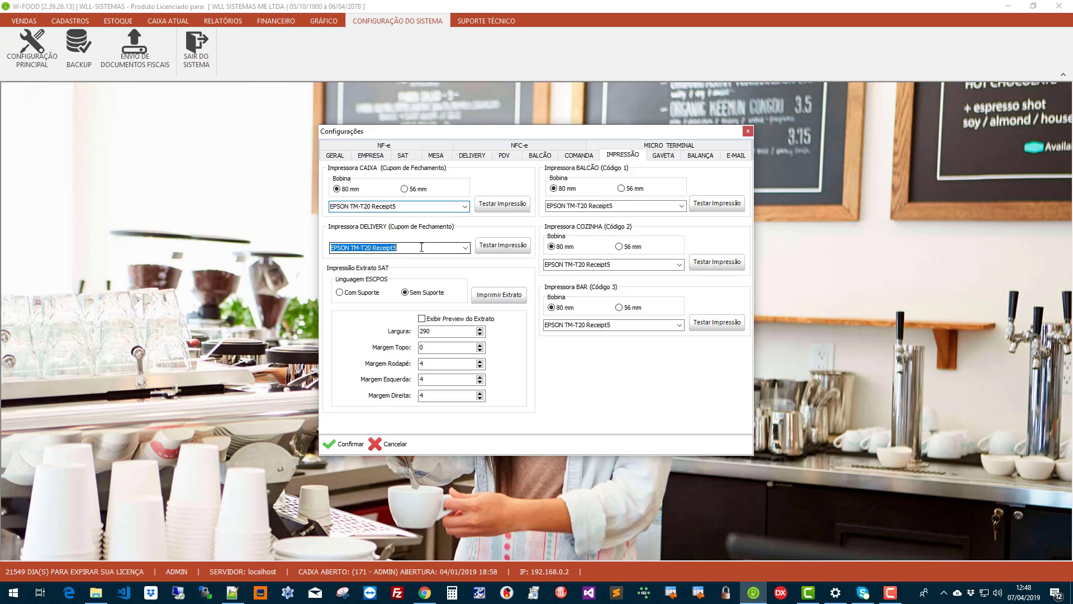
{"action": "left_click", "coordinate": [623, 207]}
{"action": "left_click", "coordinate": [615, 264]}
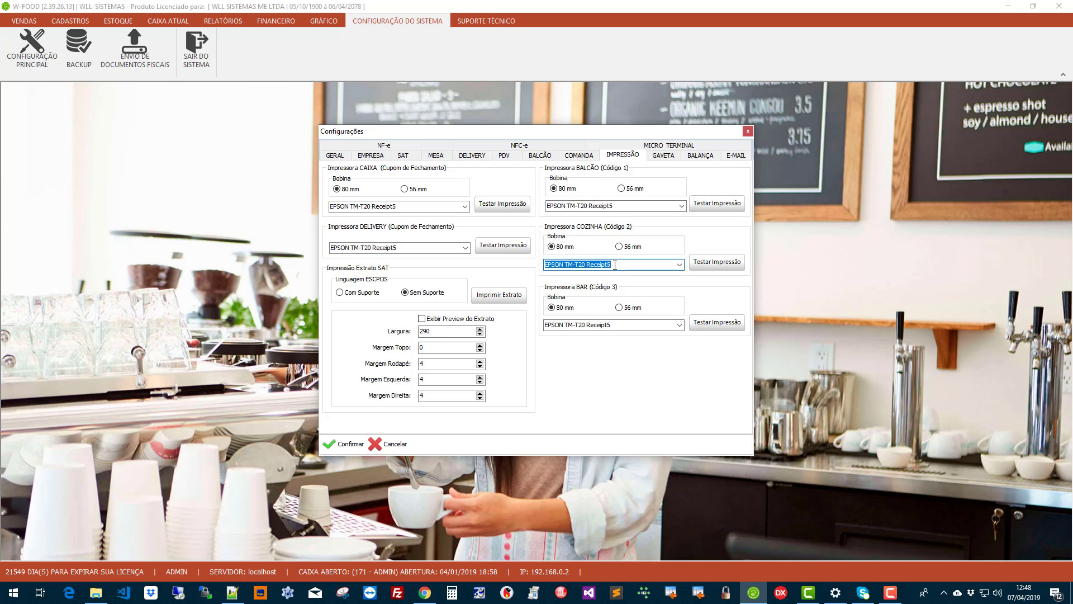
{"action": "left_click", "coordinate": [401, 206]}
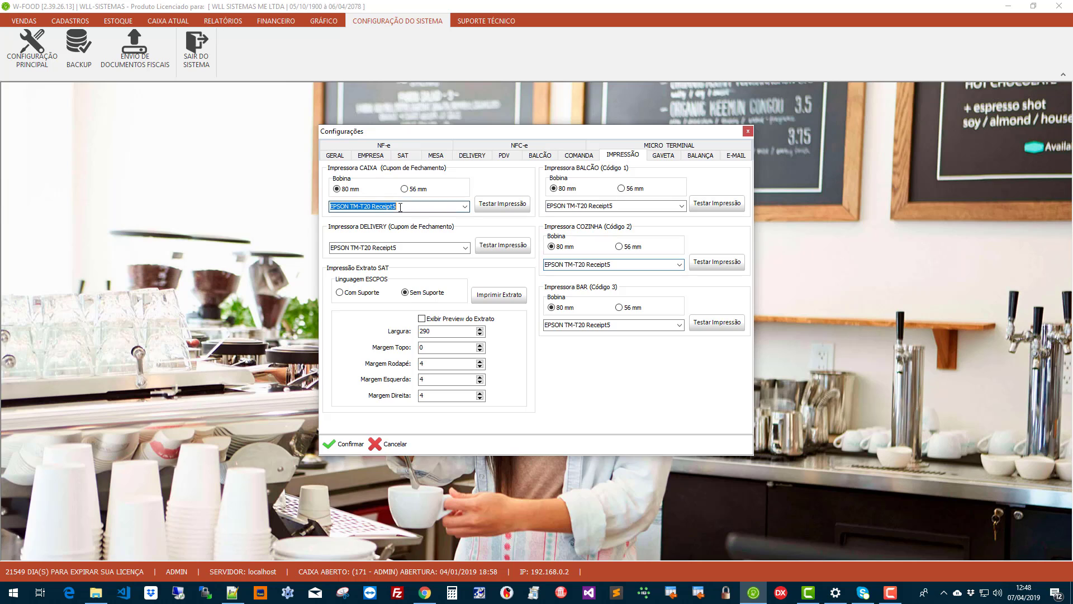
{"action": "left_click", "coordinate": [406, 247]}
Clear the printers assigned to BALCÃO, COZINHA, BAR and DELIVERY.
{"action": "left_click", "coordinate": [626, 205]}
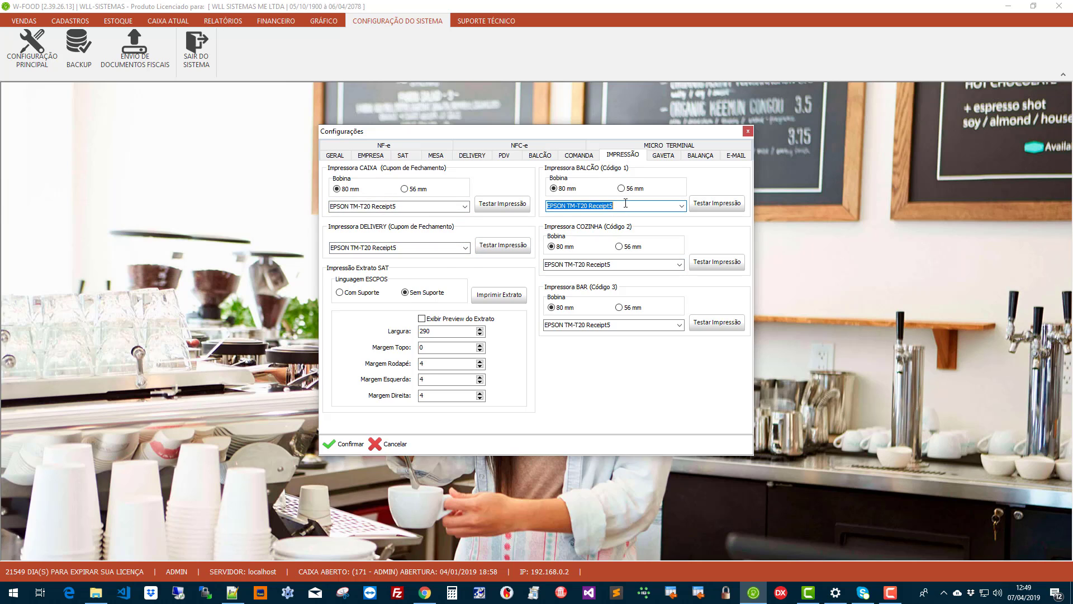
{"action": "key", "text": "BackSpace"}
{"action": "left_click", "coordinate": [620, 265]}
{"action": "key", "text": "BackSpace"}
{"action": "left_click", "coordinate": [637, 325]}
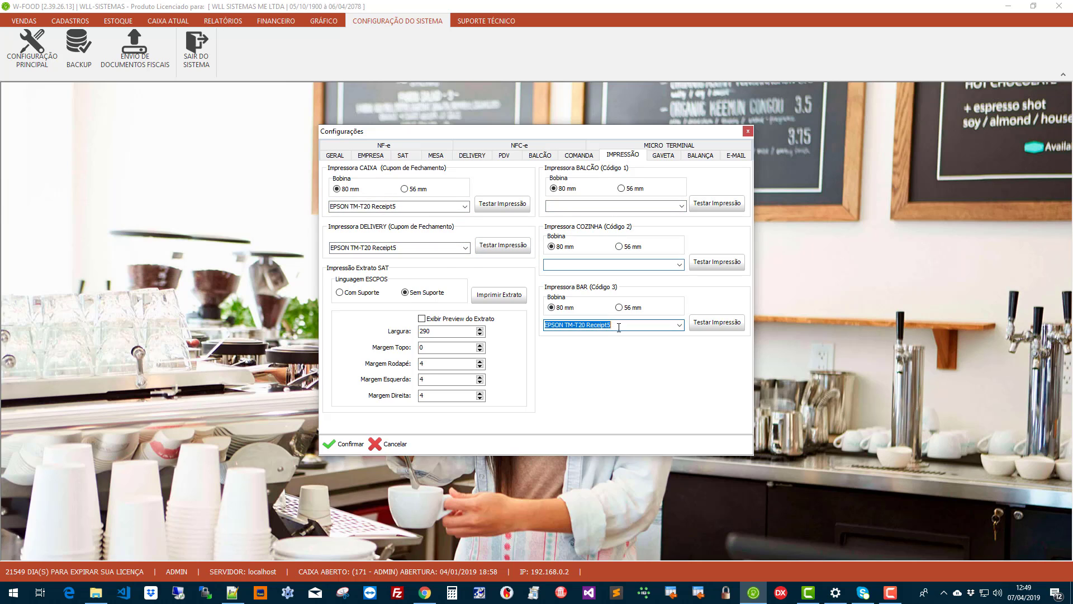
{"action": "key", "text": "BackSpace"}
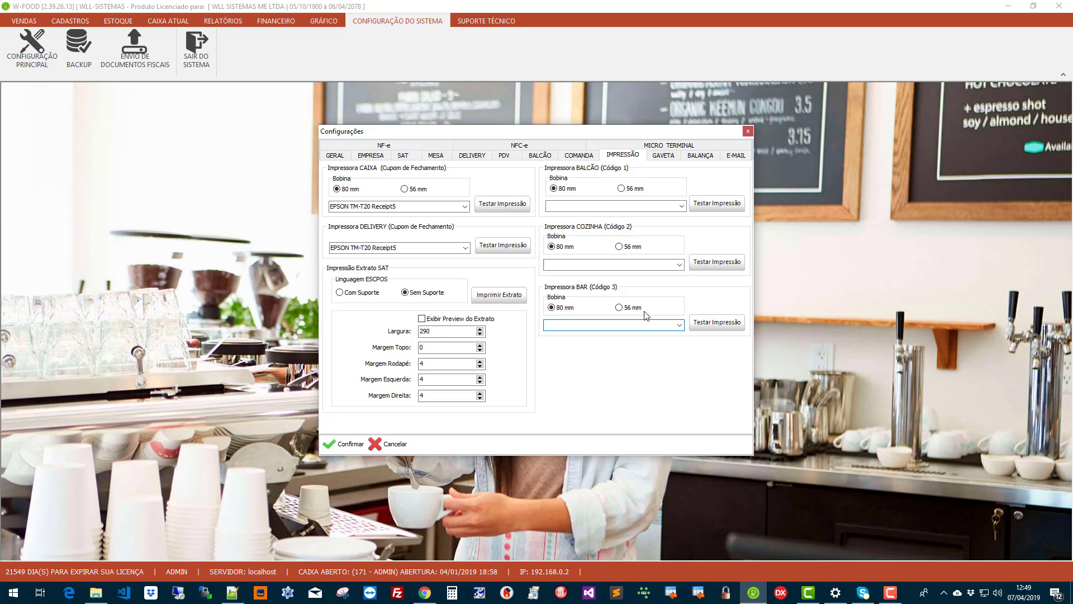
{"action": "left_click", "coordinate": [412, 248]}
{"action": "key", "text": "BackSpace"}
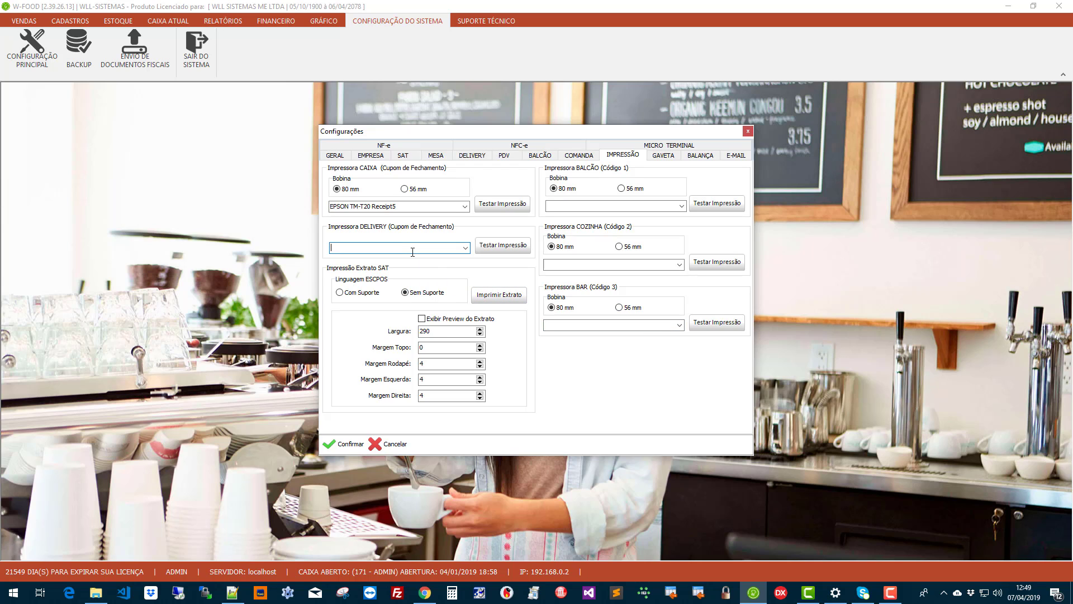
Go over the CAIXA, COZINHA, BAR and BALCÃO printer assignments, and close the configuration without confirming.
{"action": "left_click", "coordinate": [409, 208]}
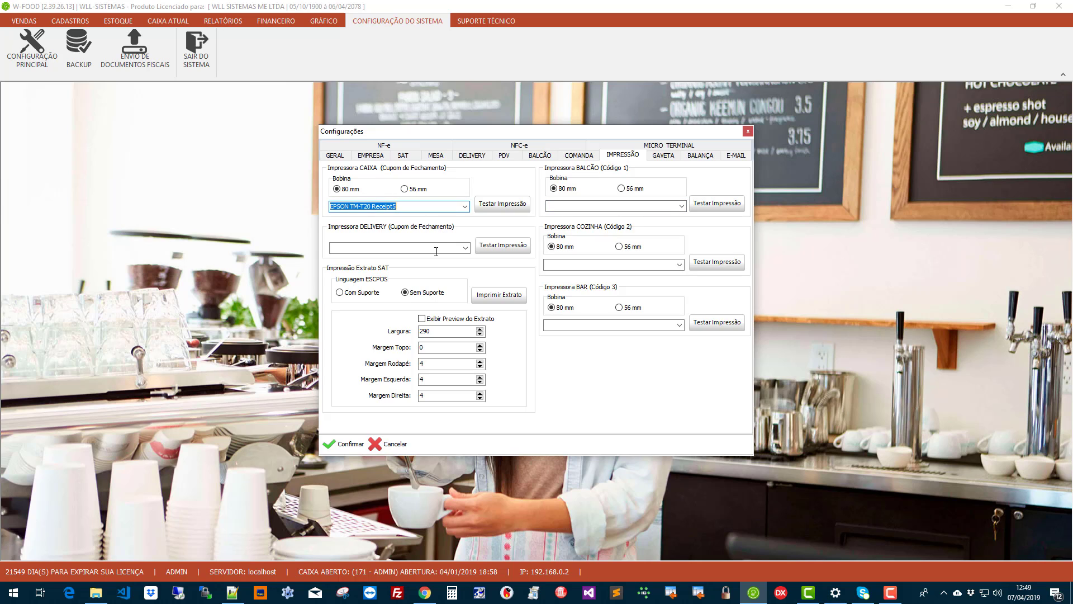
{"action": "left_click", "coordinate": [593, 266]}
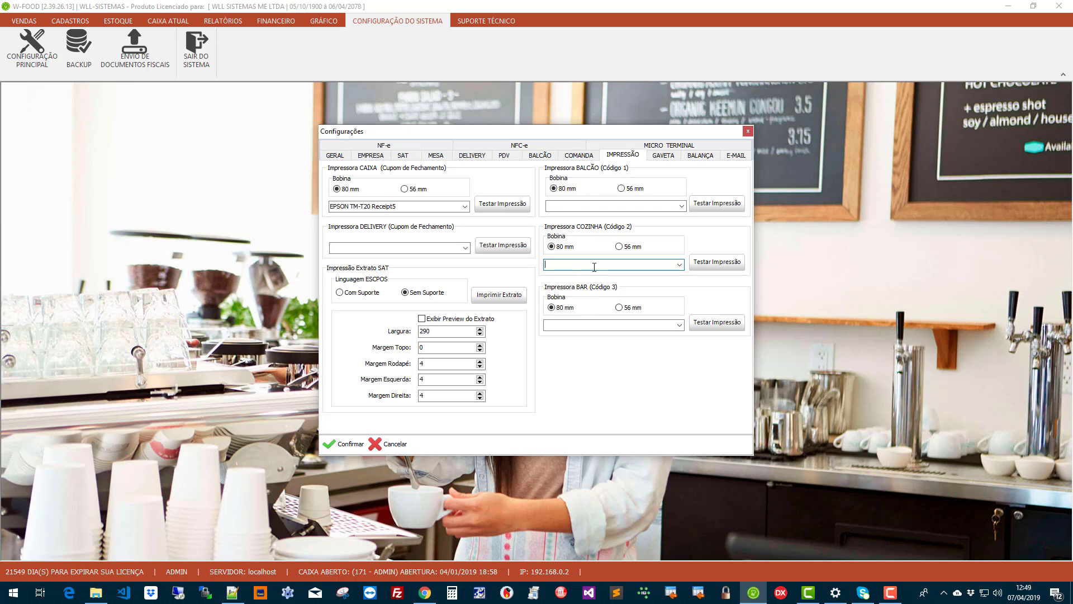
{"action": "left_click", "coordinate": [576, 325]}
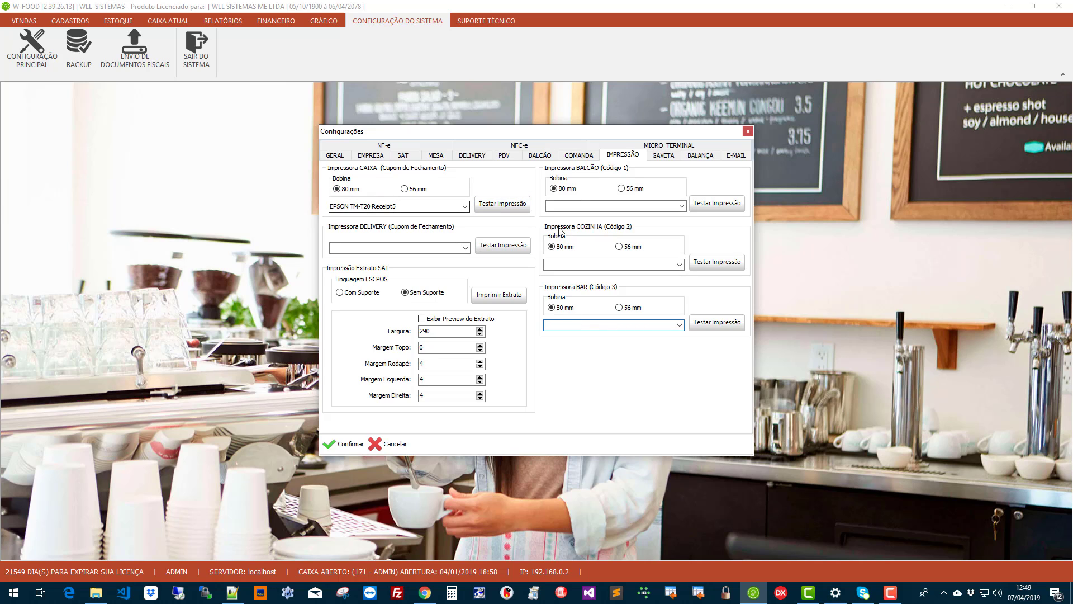
{"action": "left_click", "coordinate": [566, 206]}
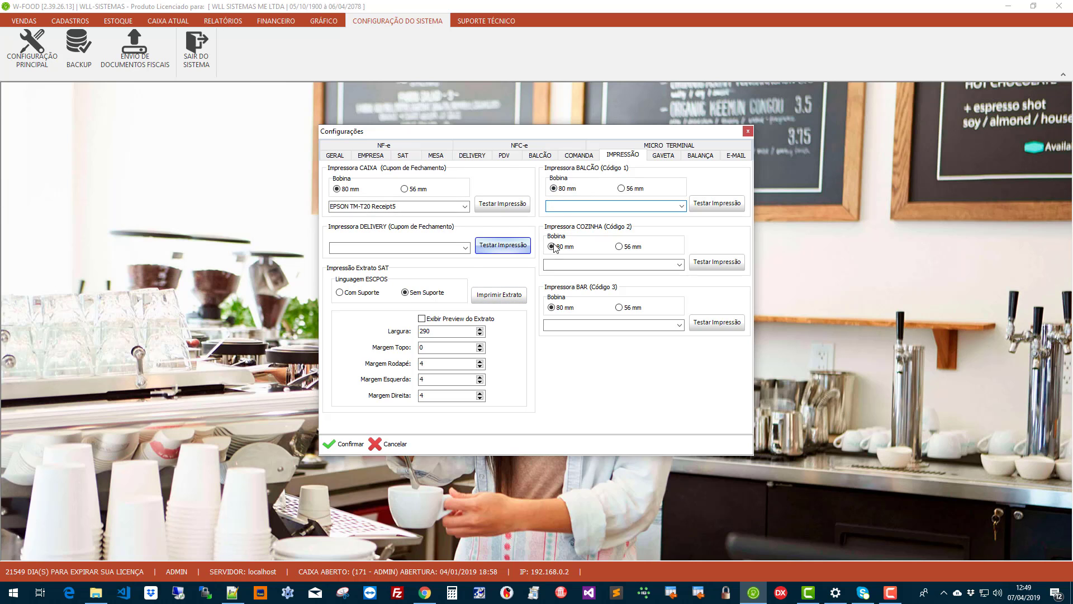
{"action": "left_click", "coordinate": [748, 131]}
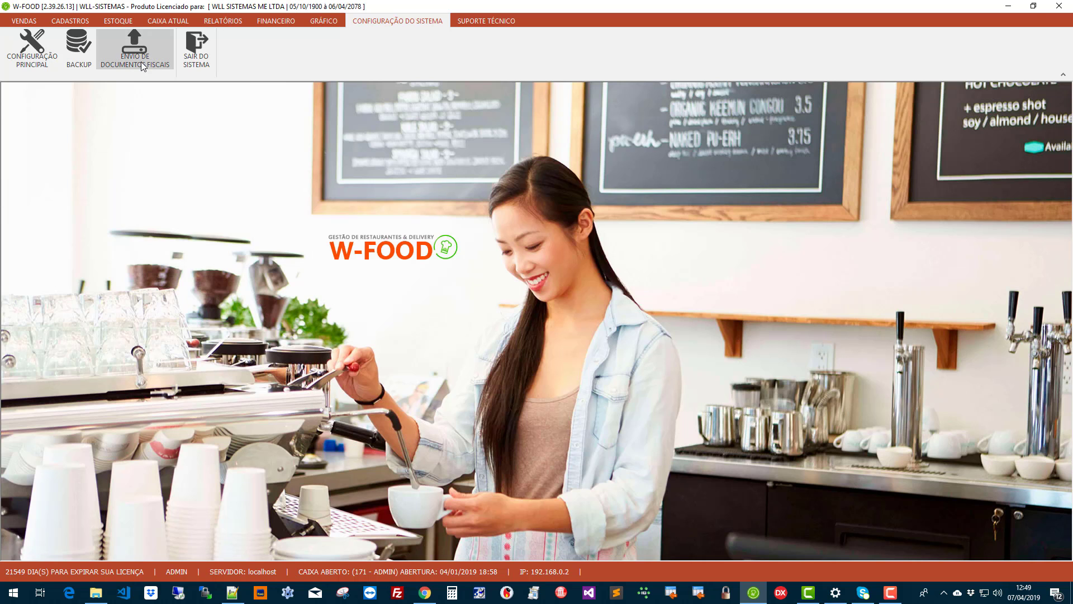
Open the product register and select the product BANOFI in the list.
{"action": "left_click", "coordinate": [74, 22]}
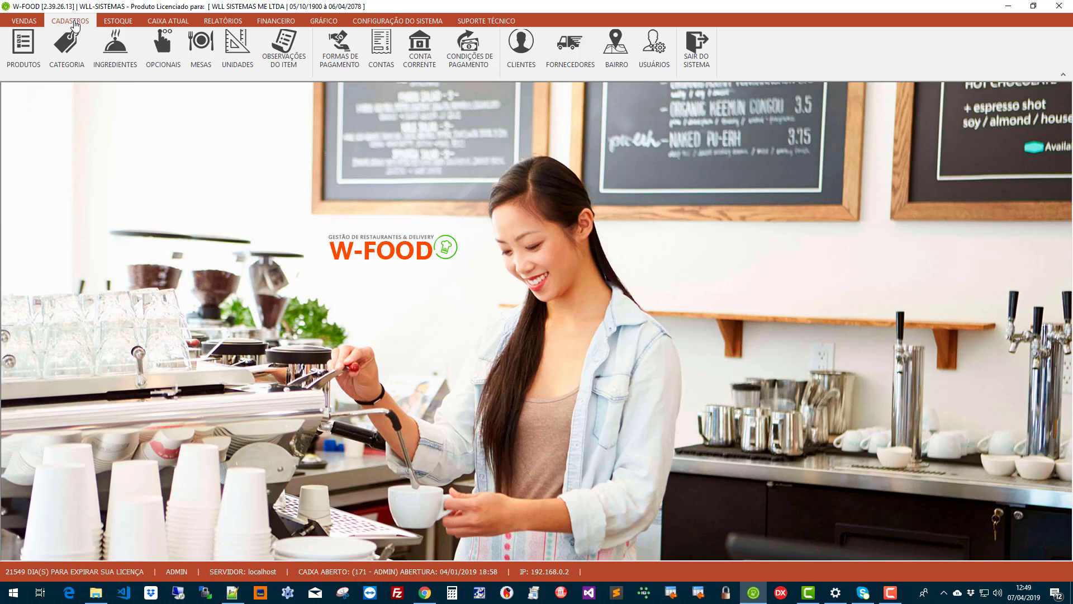
{"action": "left_click", "coordinate": [25, 65]}
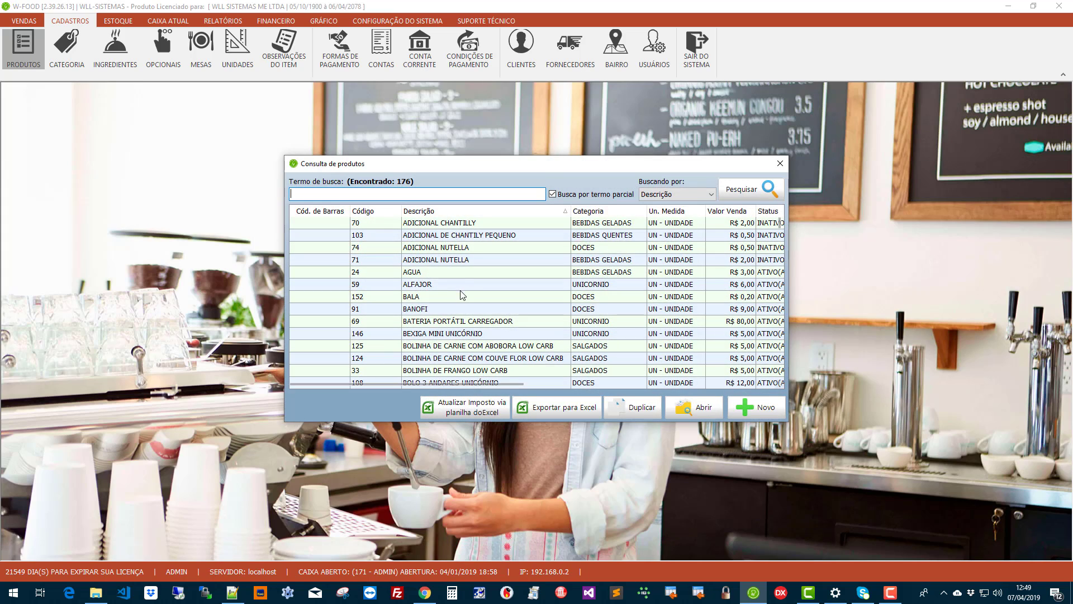
{"action": "scroll", "coordinate": [462, 291], "scroll_direction": "down", "scroll_amount": 3}
{"action": "scroll", "coordinate": [458, 279], "scroll_direction": "up", "scroll_amount": 1}
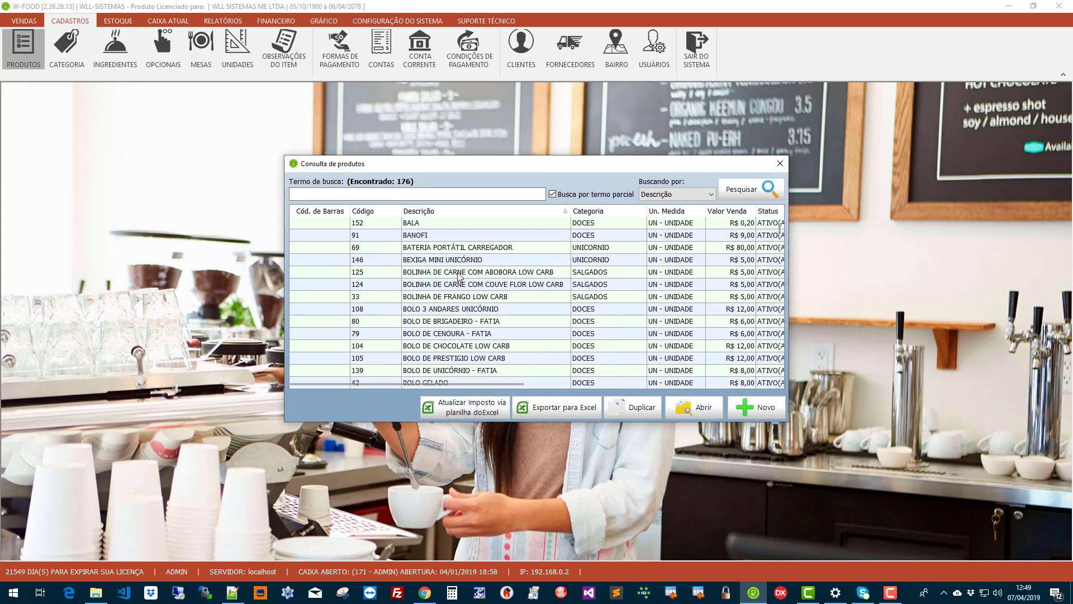
{"action": "left_click", "coordinate": [412, 237]}
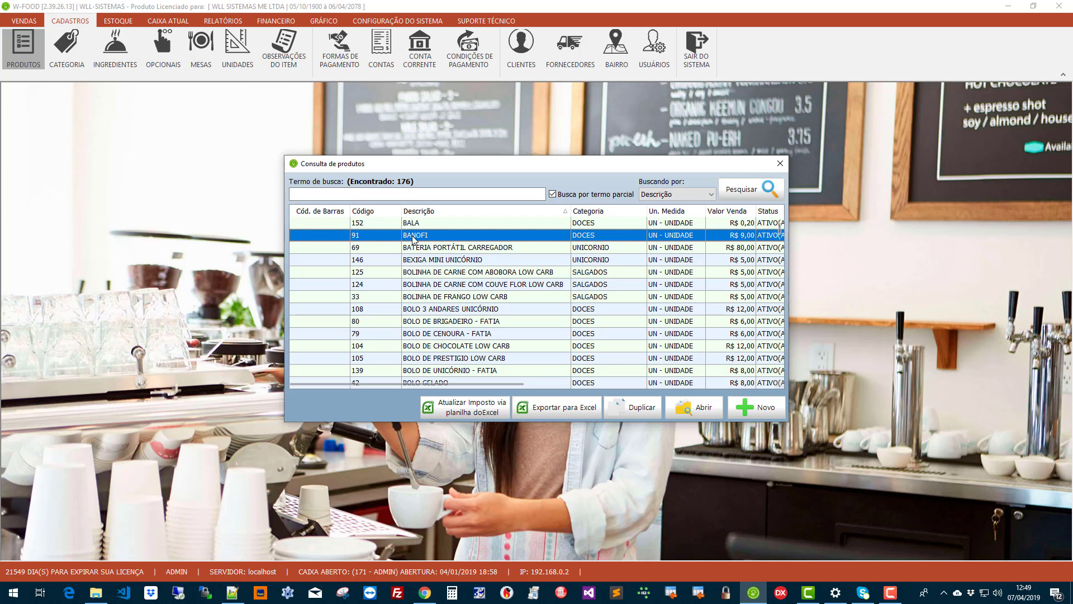
Put the BANOFI product record in edit mode and check its printer options, keeping Nenhum selected.
{"action": "double_click", "coordinate": [414, 236]}
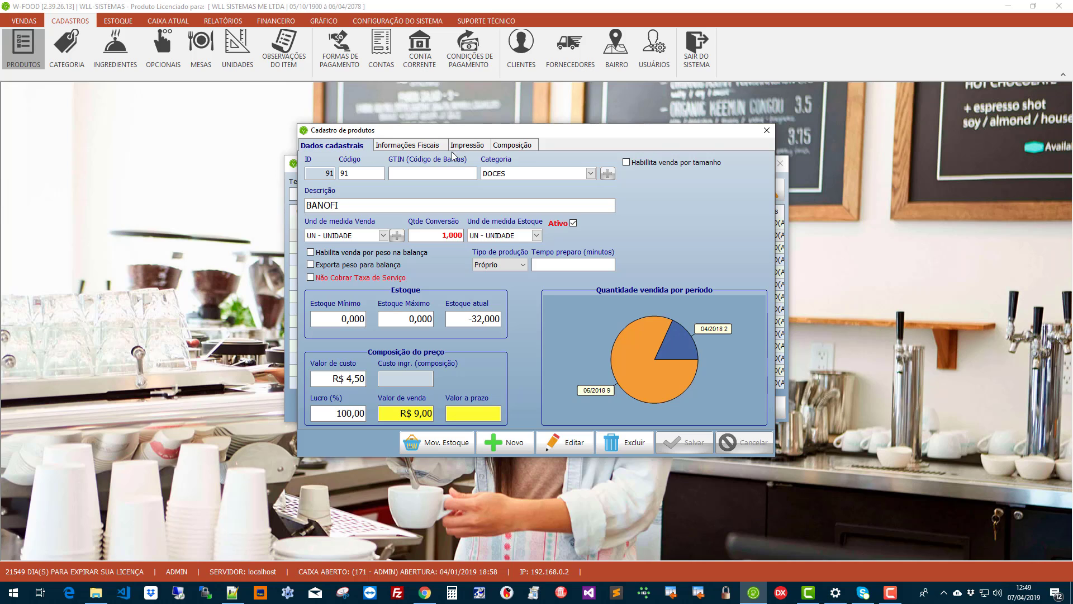
{"action": "left_click", "coordinate": [465, 146]}
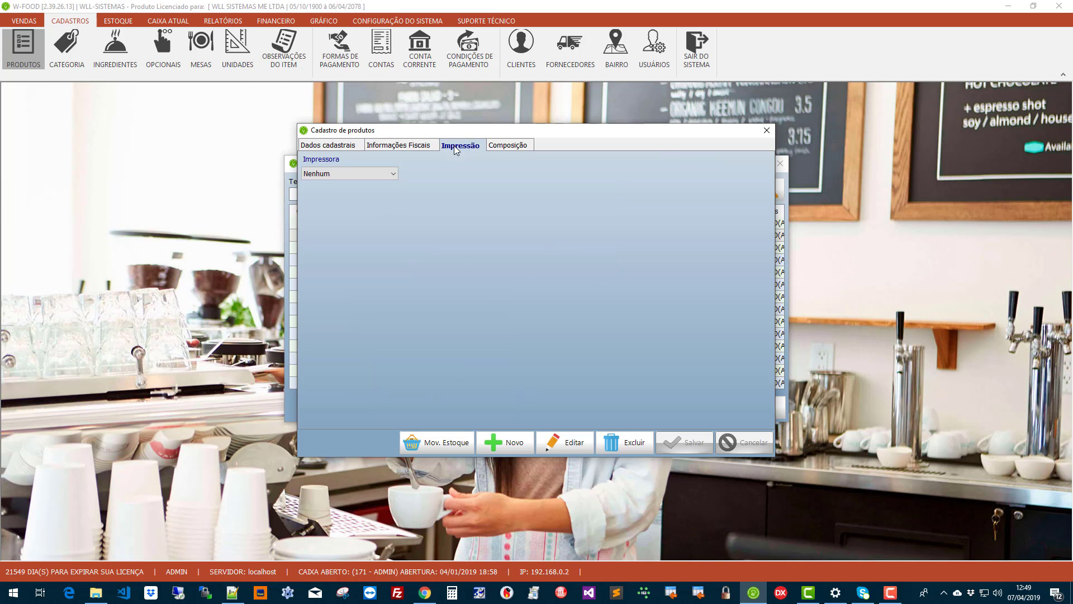
{"action": "left_click", "coordinate": [562, 451]}
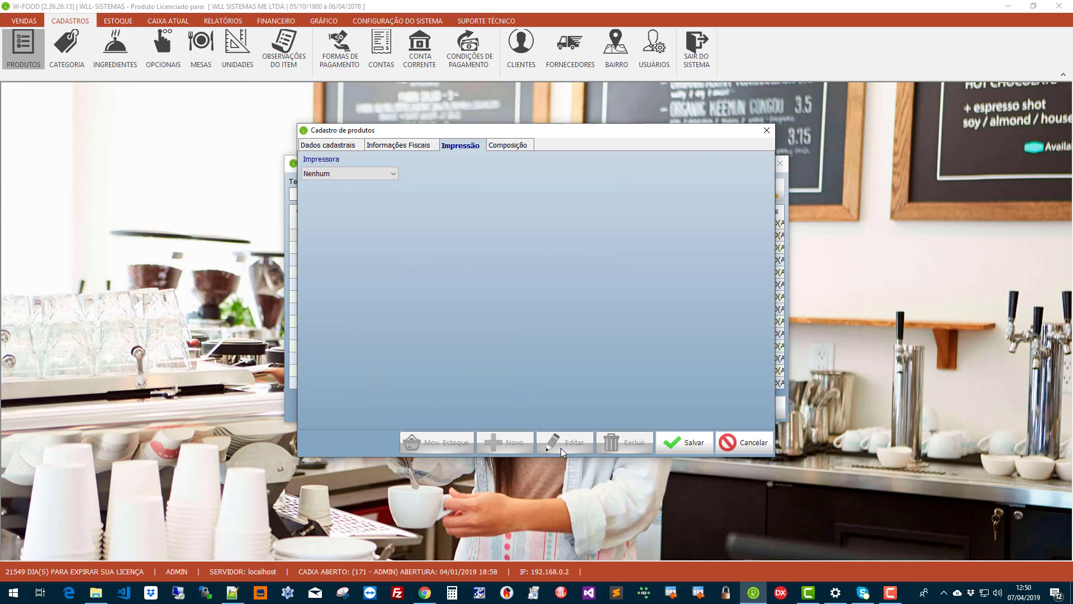
{"action": "left_click", "coordinate": [393, 175]}
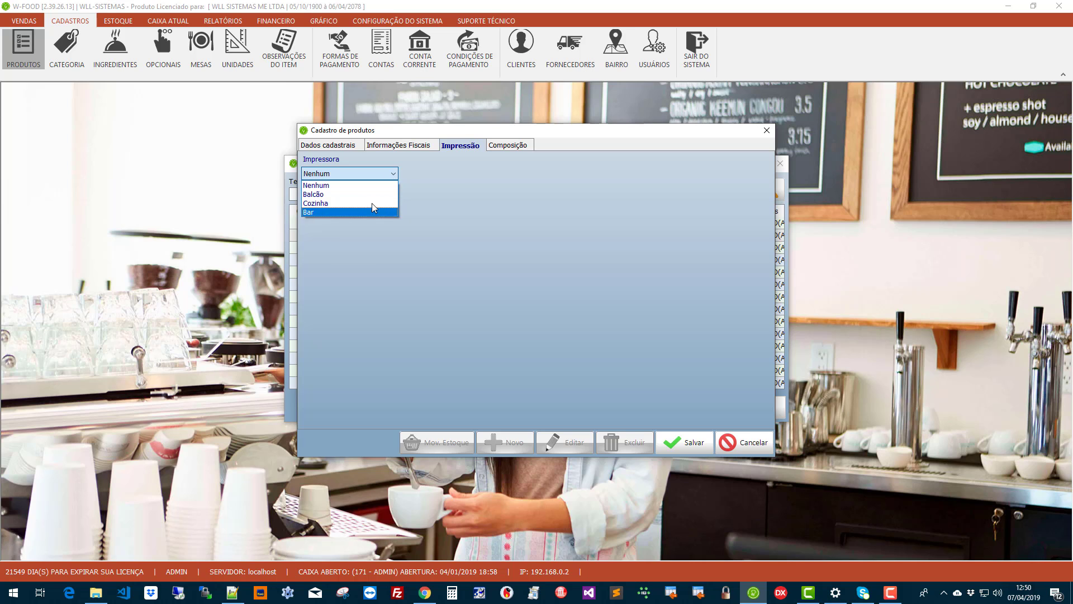
{"action": "left_click", "coordinate": [388, 175]}
{"action": "left_click", "coordinate": [390, 177]}
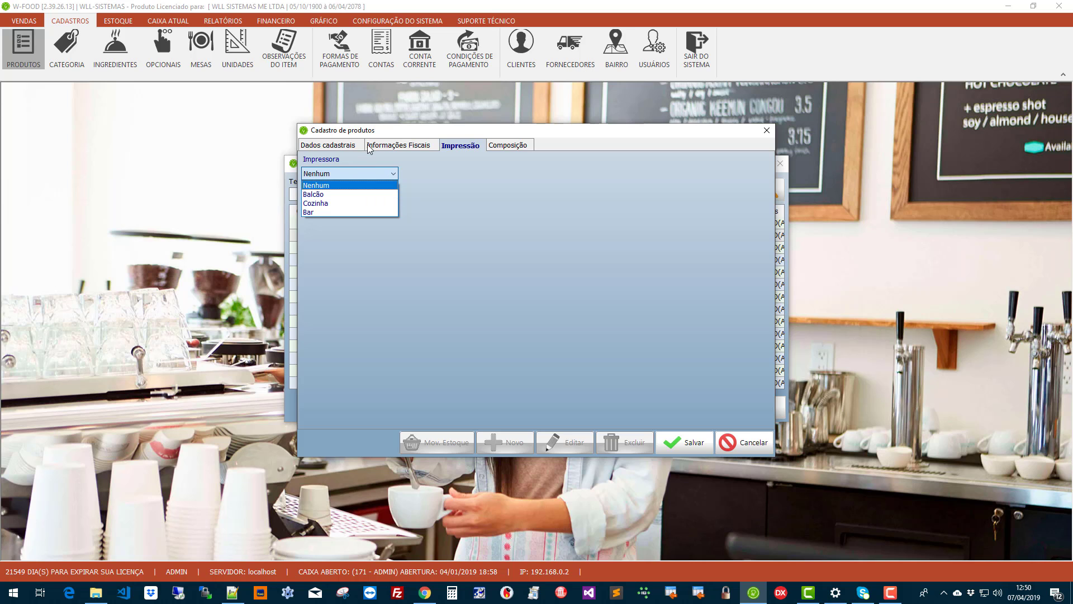
{"action": "left_click", "coordinate": [319, 185]}
Check BANOFI's description and code, then try Bar as its printer and return it to Nenhum.
{"action": "left_click", "coordinate": [339, 146]}
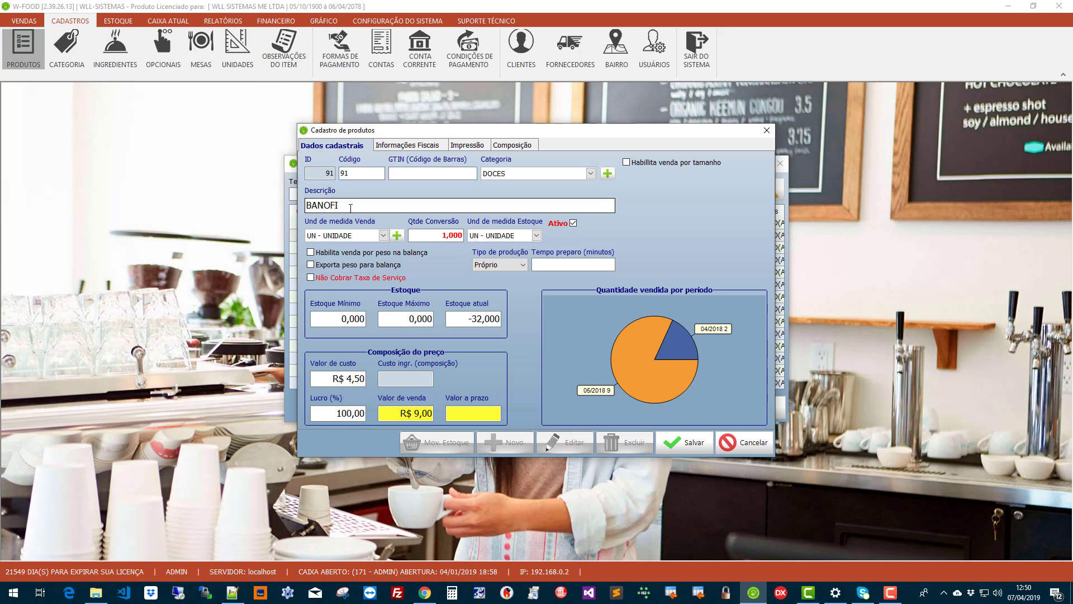
{"action": "left_click", "coordinate": [355, 205]}
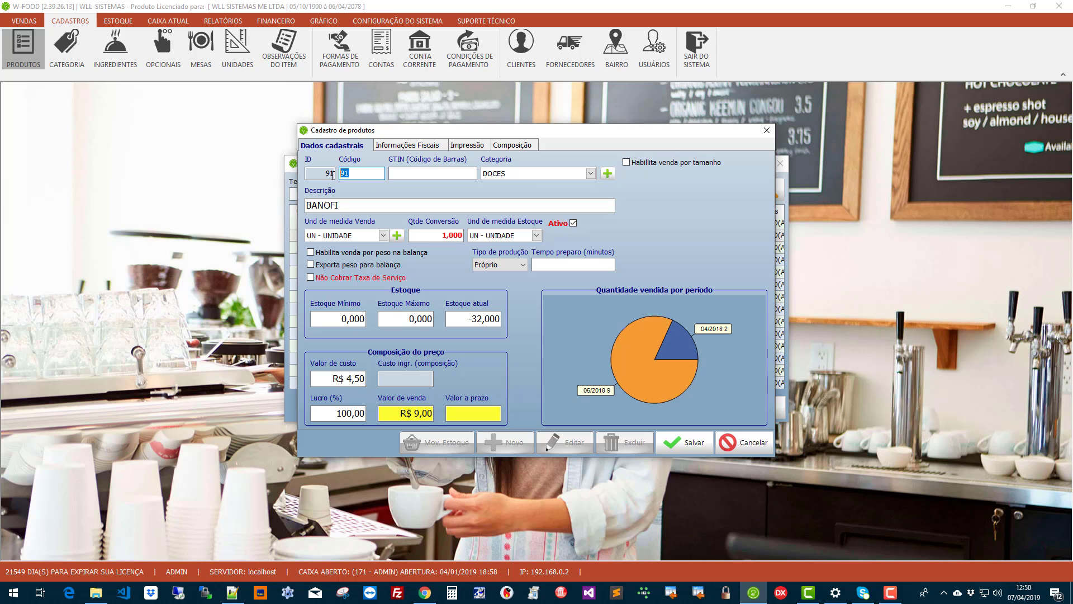
{"action": "left_click", "coordinate": [461, 145]}
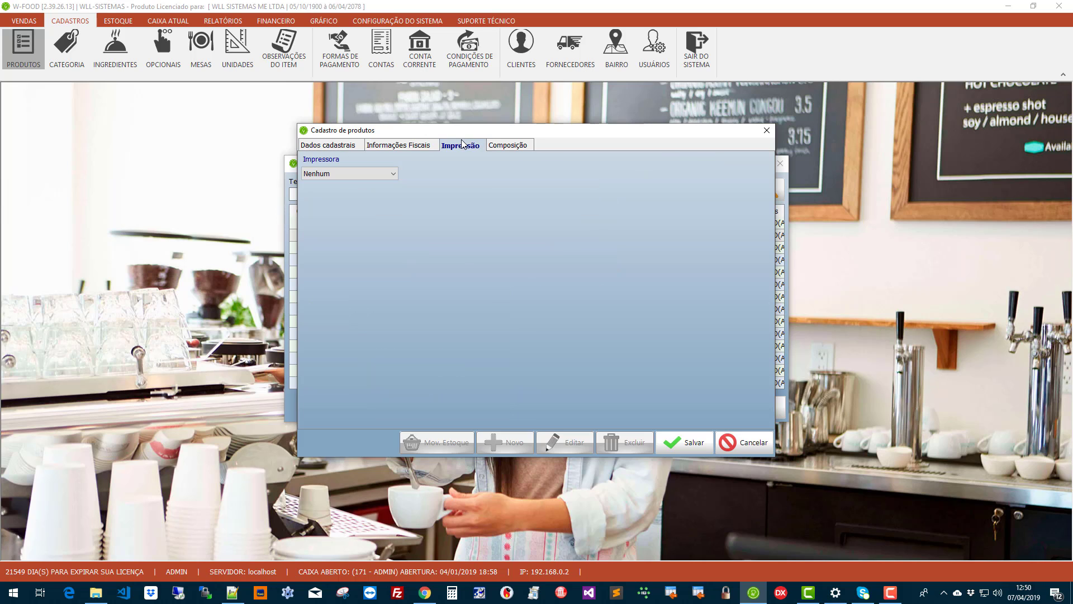
{"action": "left_click", "coordinate": [393, 174]}
{"action": "left_click", "coordinate": [321, 213]}
{"action": "left_click", "coordinate": [394, 174]}
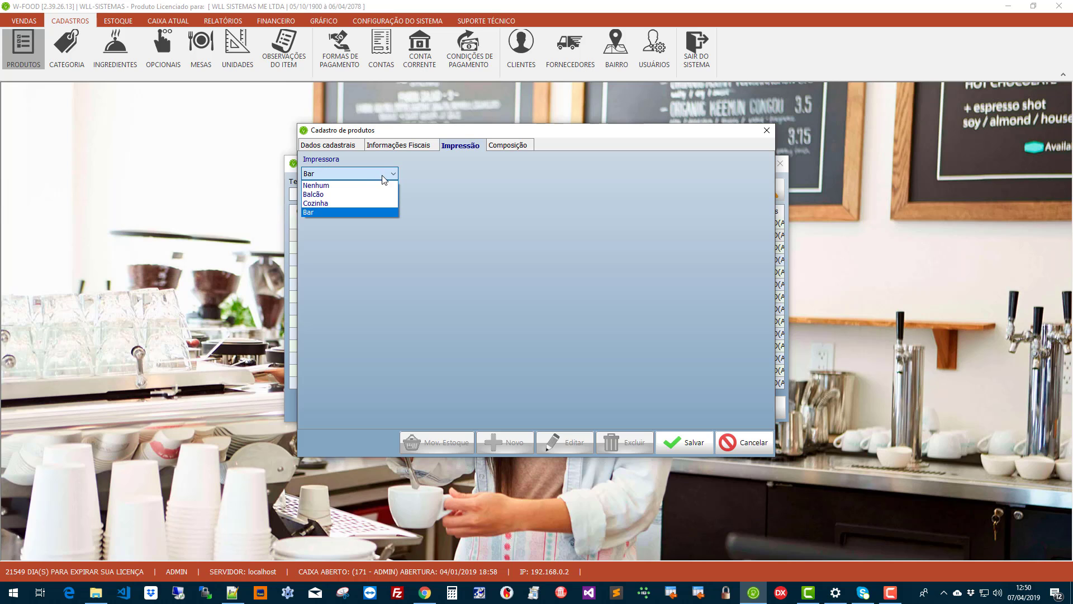
{"action": "left_click", "coordinate": [323, 187]}
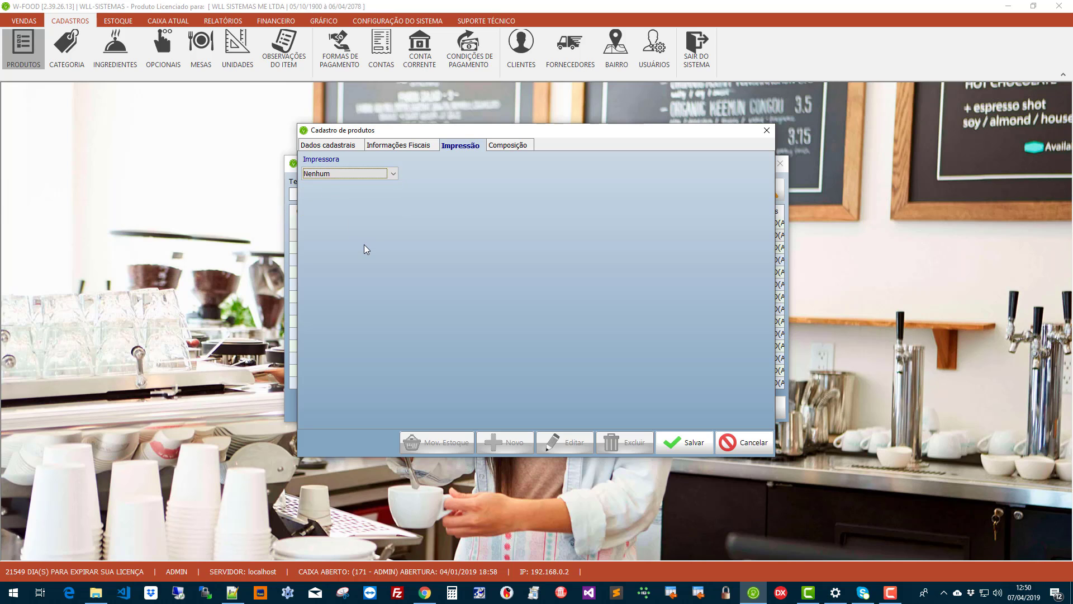
Try Balcão, Cozinha and Bar in turn as BANOFI's printer, and set it back to Nenhum.
{"action": "left_click", "coordinate": [393, 175]}
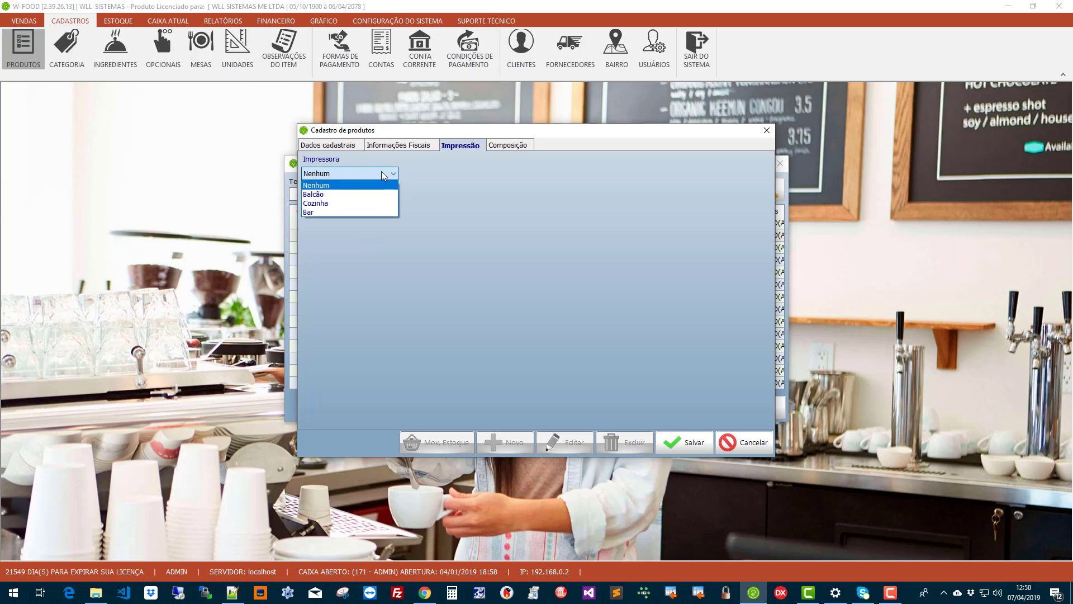
{"action": "left_click", "coordinate": [334, 198]}
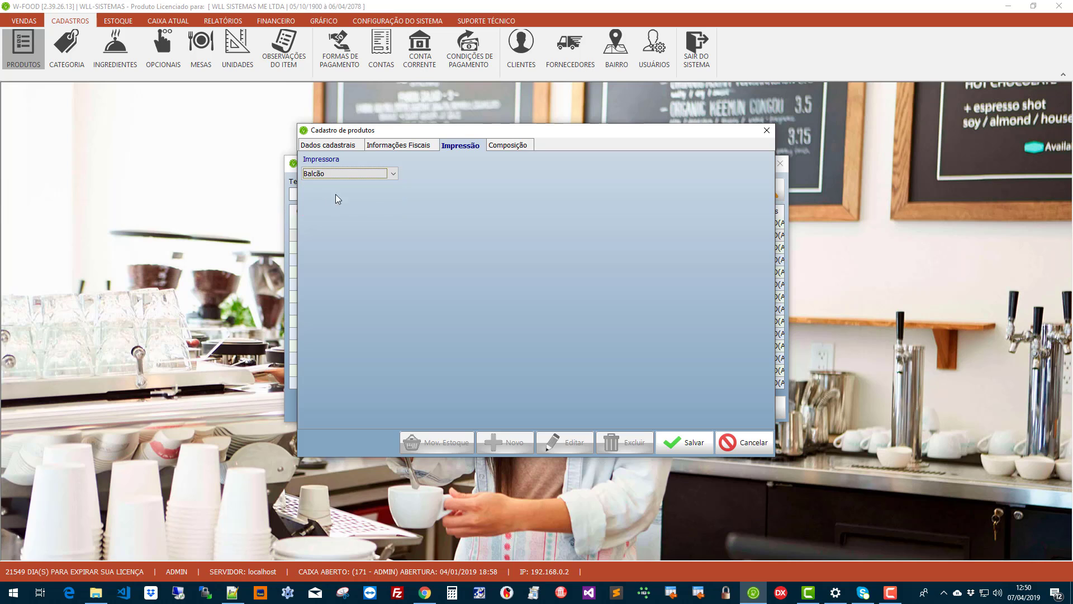
{"action": "left_click", "coordinate": [395, 175]}
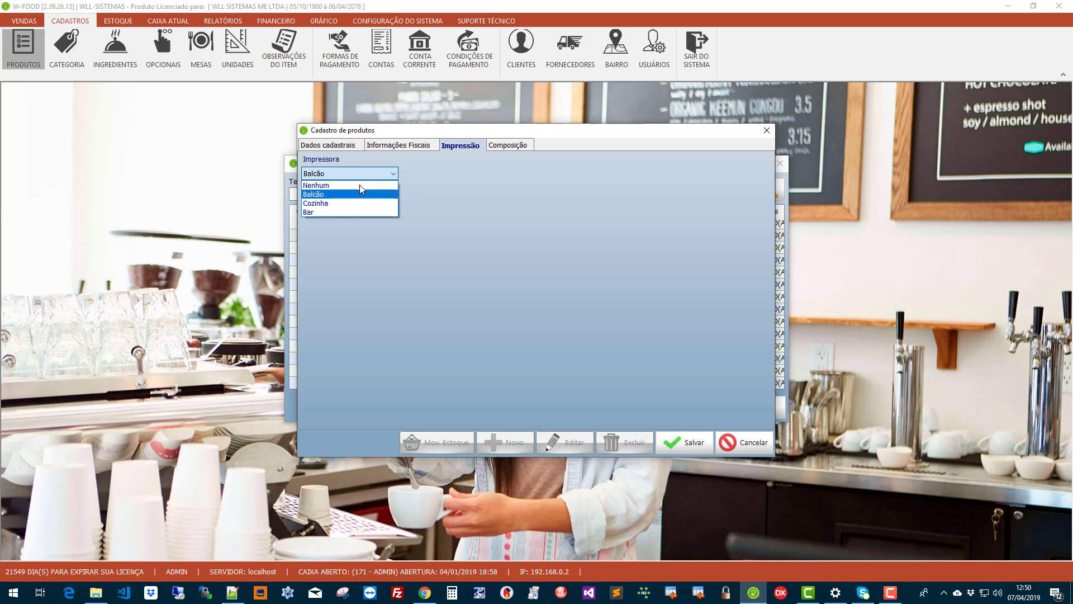
{"action": "left_click", "coordinate": [330, 206]}
{"action": "left_click", "coordinate": [334, 178]}
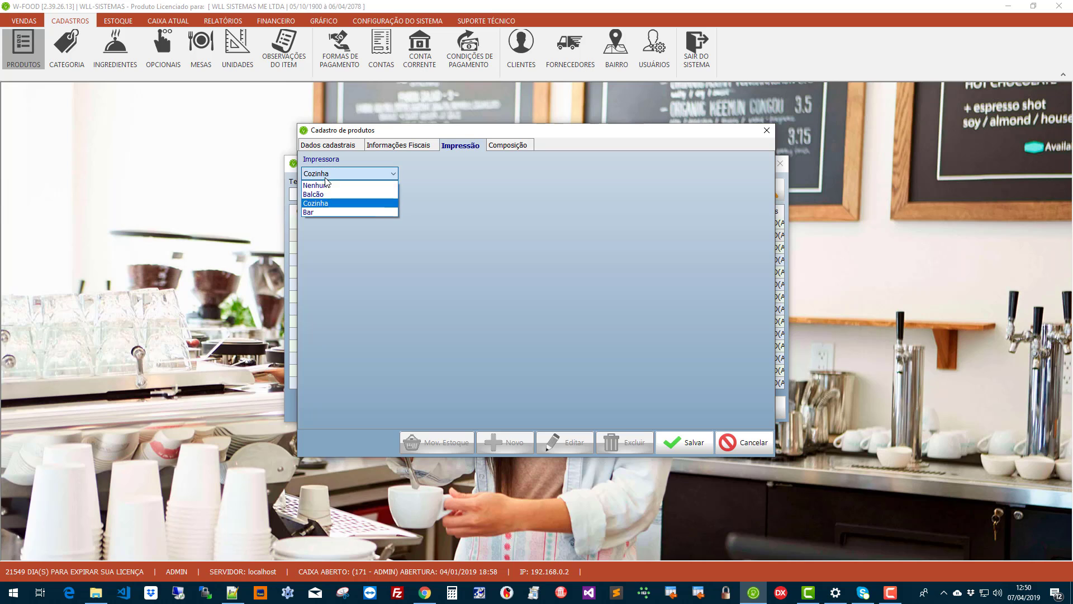
{"action": "left_click", "coordinate": [316, 213]}
{"action": "left_click", "coordinate": [385, 178]}
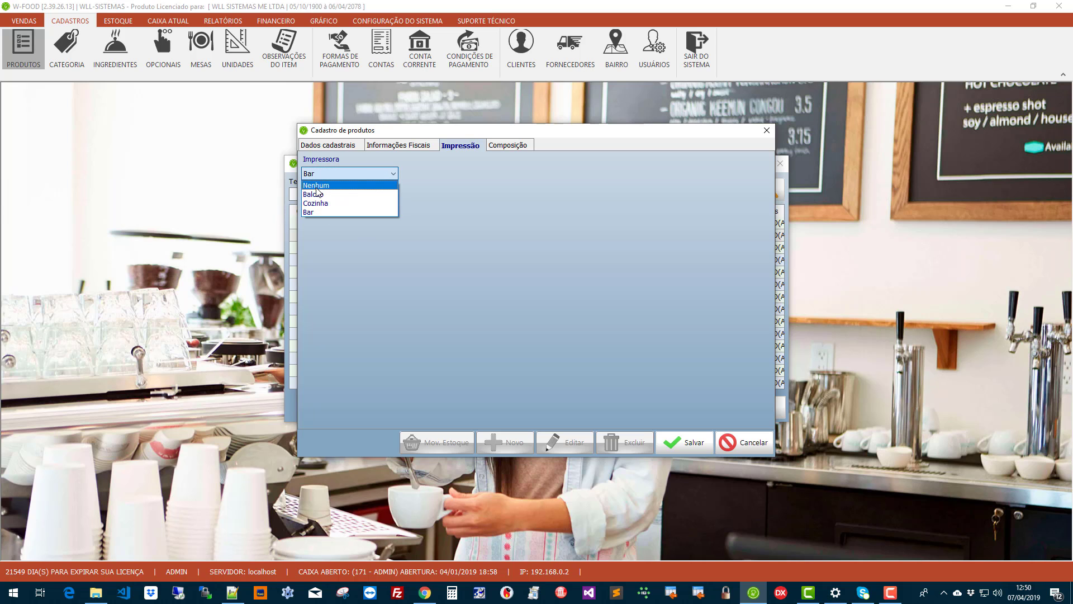
{"action": "left_click", "coordinate": [317, 186]}
Set BANOFI's printer to Bar, save the record and close the product windows.
{"action": "left_click", "coordinate": [373, 174]}
{"action": "left_click", "coordinate": [310, 211]}
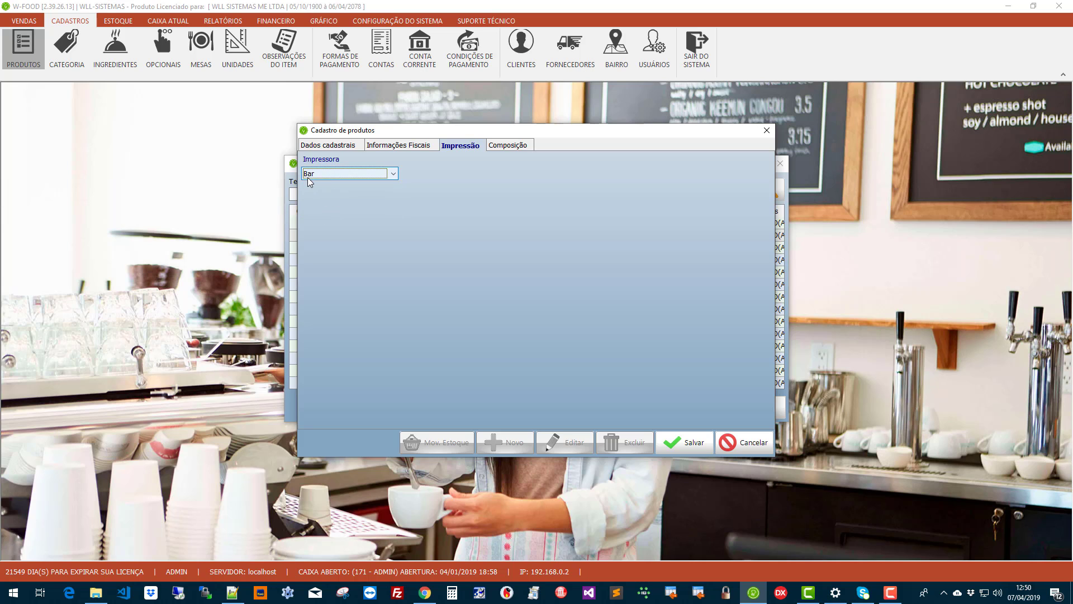
{"action": "left_click", "coordinate": [329, 145]}
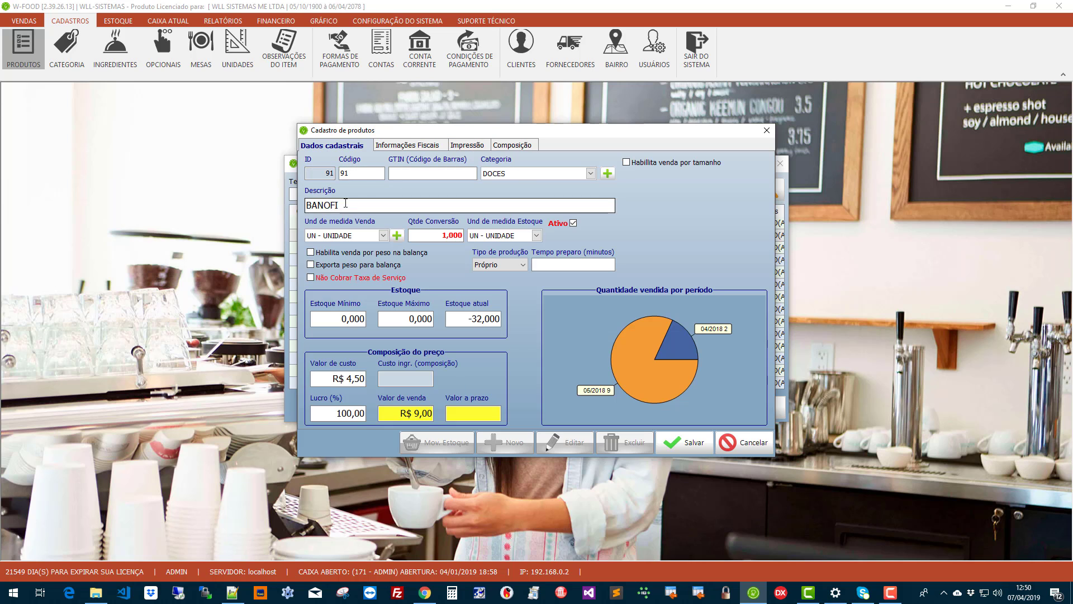
{"action": "left_click", "coordinate": [462, 147]}
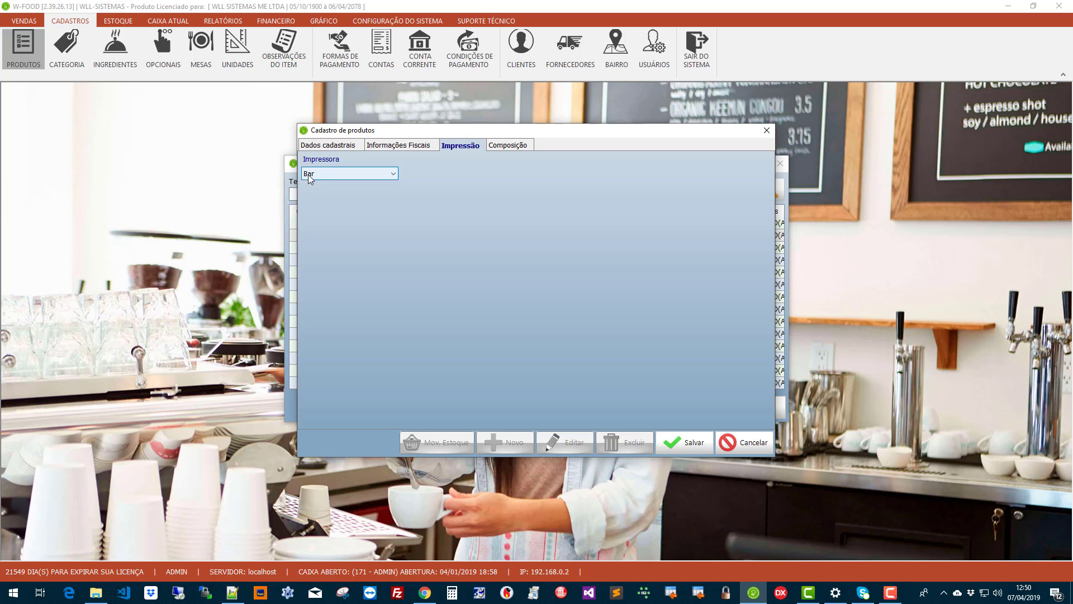
{"action": "left_click", "coordinate": [684, 442]}
{"action": "left_click", "coordinate": [766, 130]}
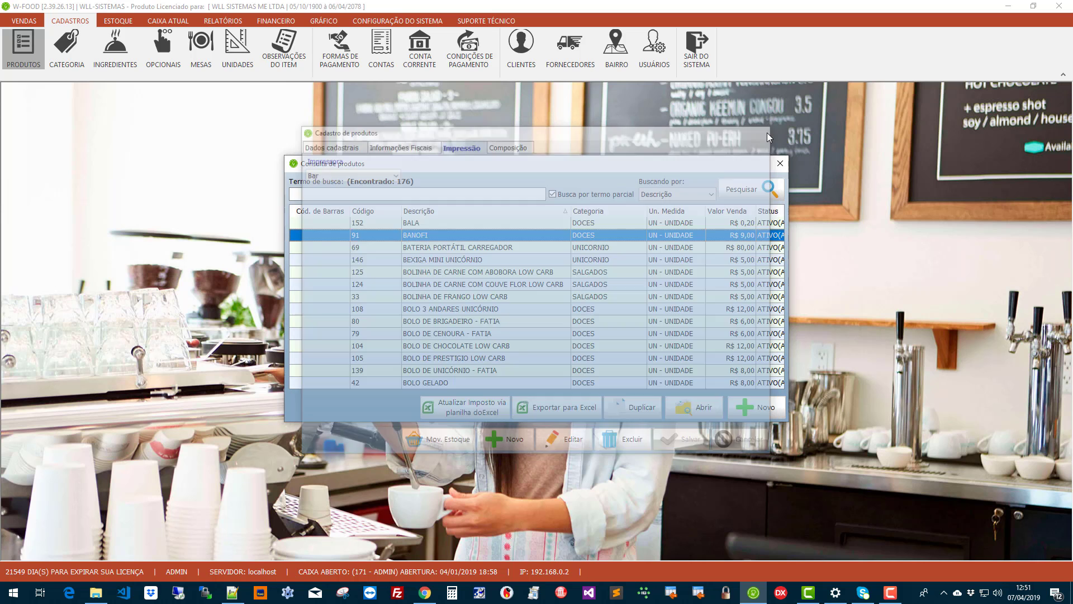
{"action": "left_click", "coordinate": [781, 163]}
Check the printers assigned to BALCÃO and BAR in the main configuration, and close it without confirming.
{"action": "left_click", "coordinate": [428, 21]}
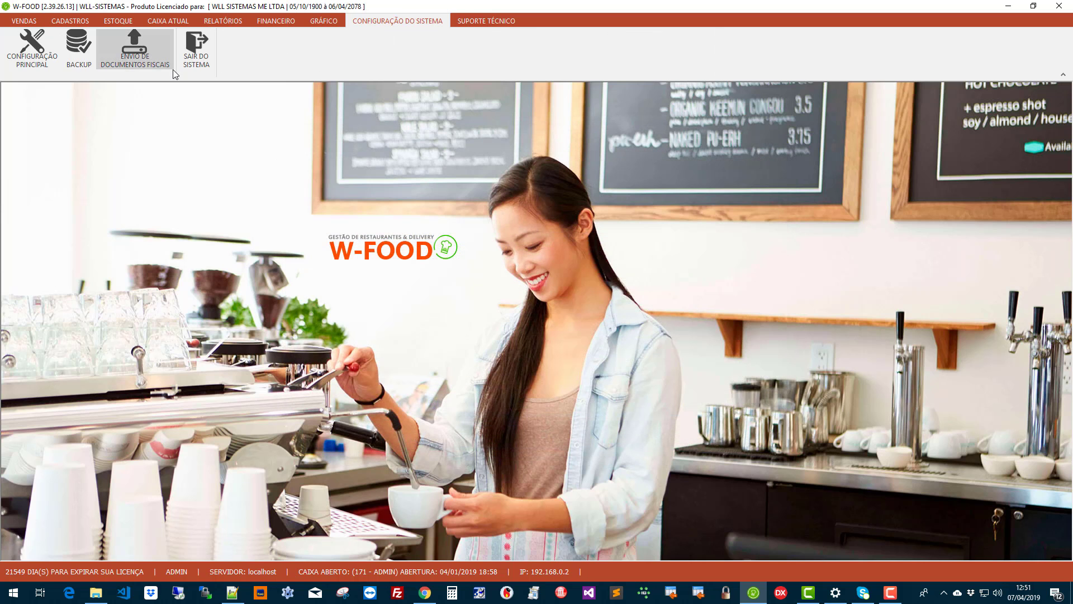
{"action": "left_click", "coordinate": [33, 56]}
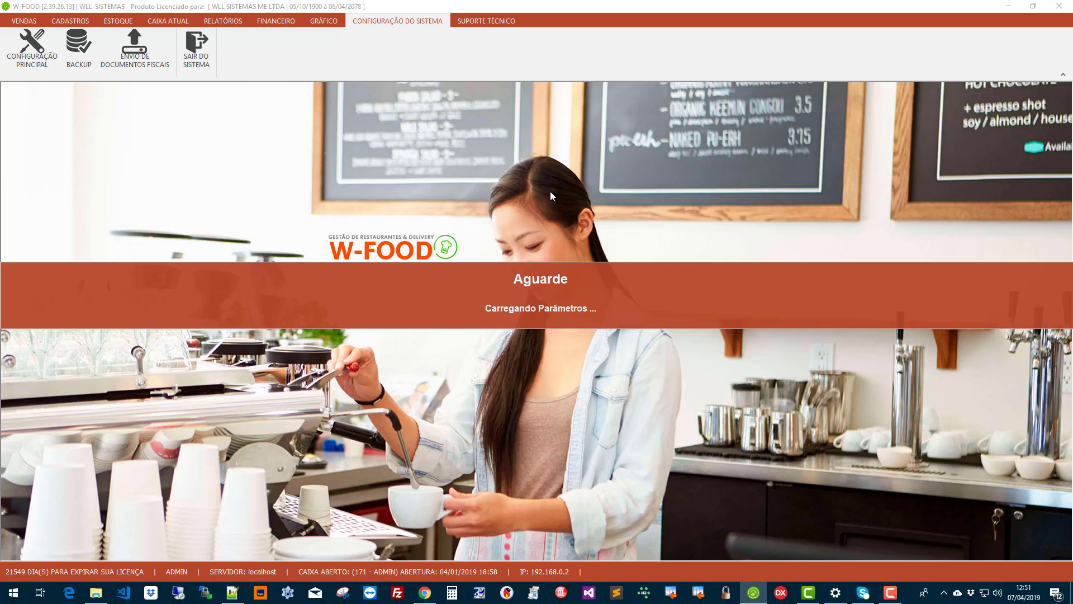
{"action": "left_click", "coordinate": [614, 159]}
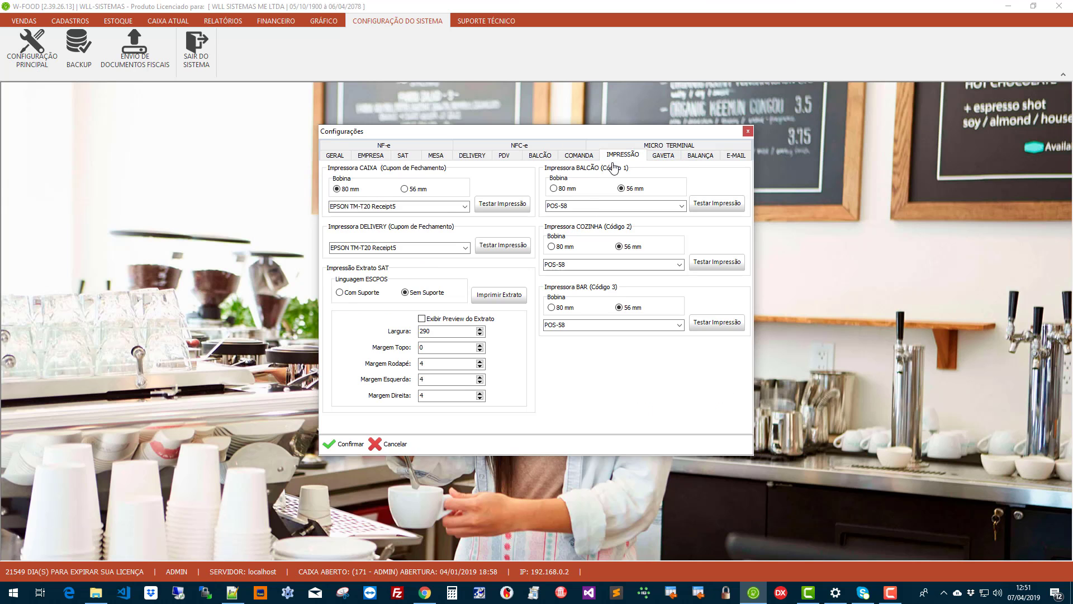
{"action": "left_click_drag", "start_coordinate": [571, 206], "coordinate": [547, 208]}
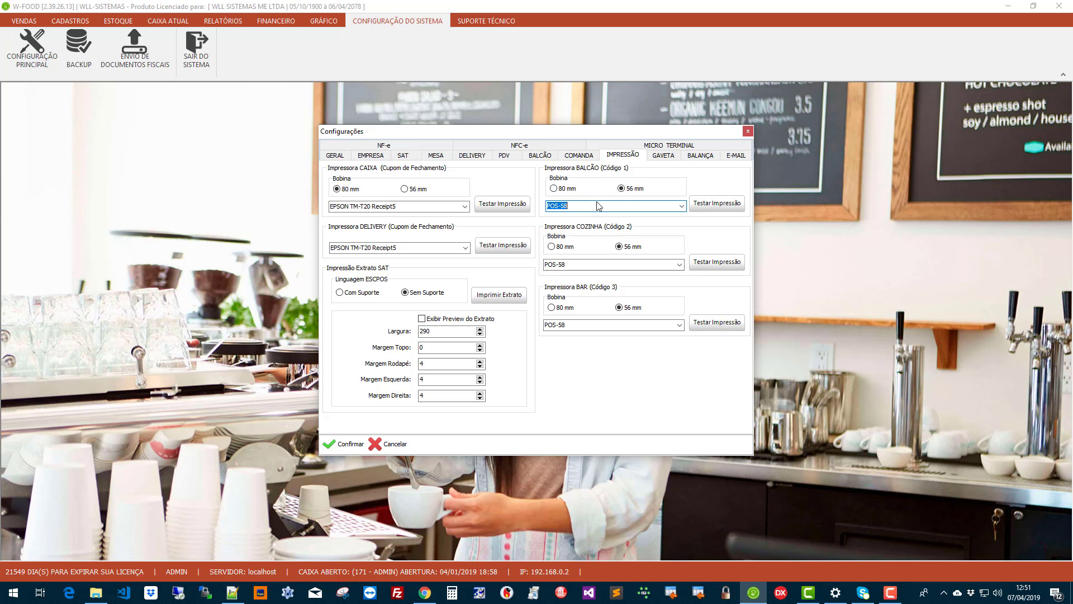
{"action": "left_click", "coordinate": [683, 206]}
{"action": "left_click", "coordinate": [684, 208]}
{"action": "double_click", "coordinate": [579, 326]}
{"action": "left_click", "coordinate": [579, 325]}
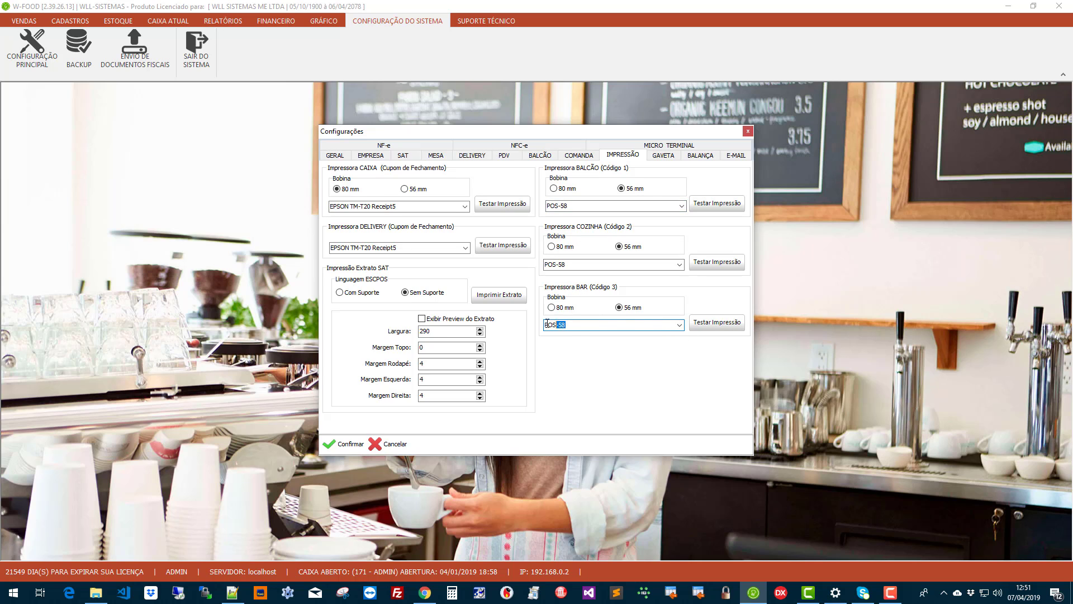
{"action": "left_click_drag", "start_coordinate": [547, 323], "coordinate": [544, 325]}
{"action": "left_click", "coordinate": [747, 131]}
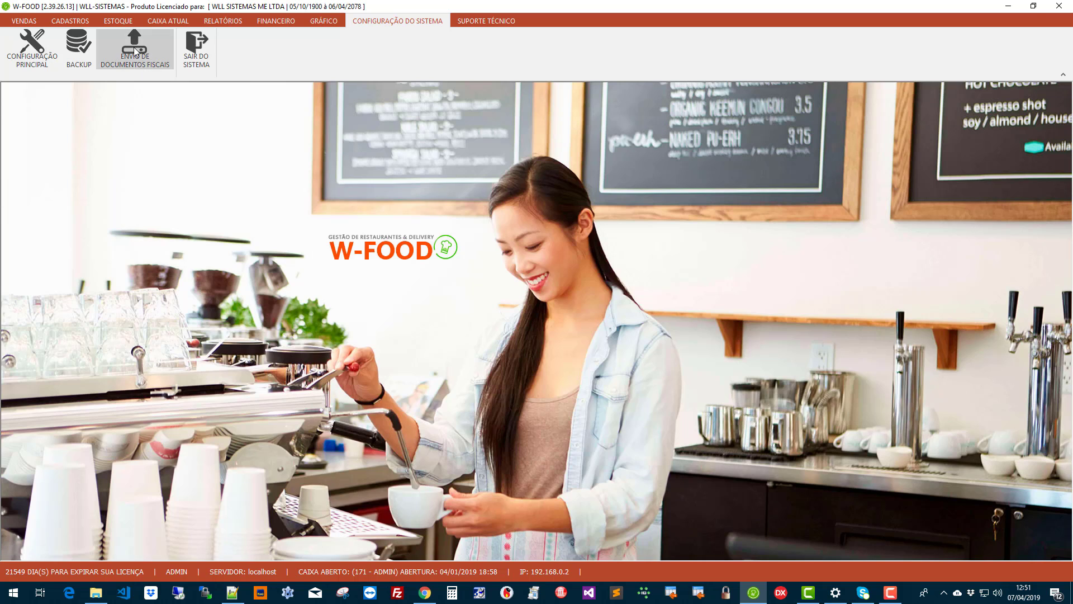
Reopen the BANOFI product record from the product register and put its print settings in edit mode.
{"action": "left_click", "coordinate": [70, 21]}
{"action": "left_click", "coordinate": [32, 50]}
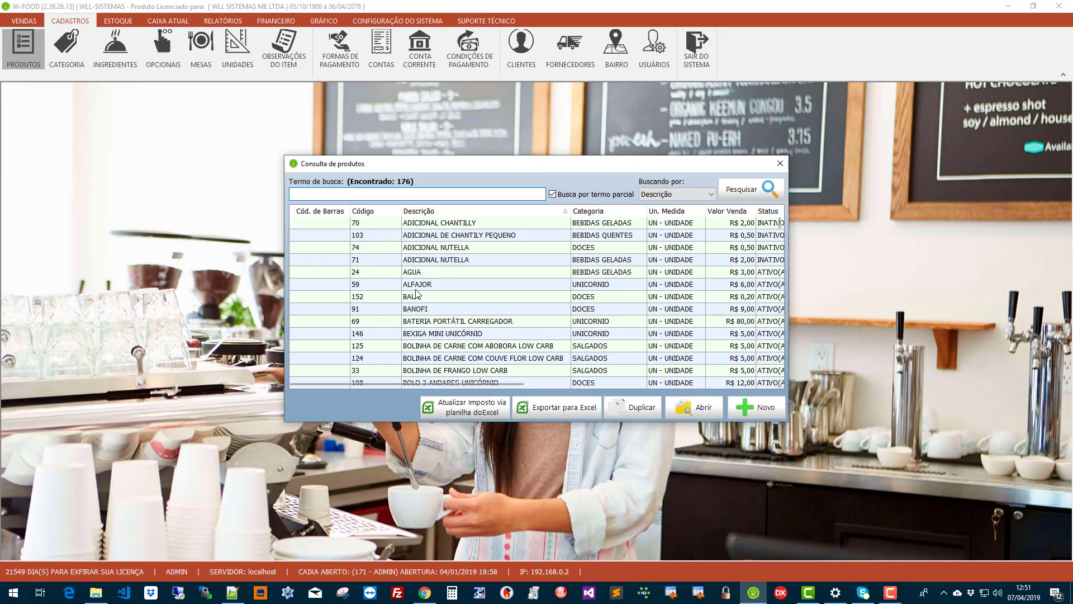
{"action": "double_click", "coordinate": [420, 313]}
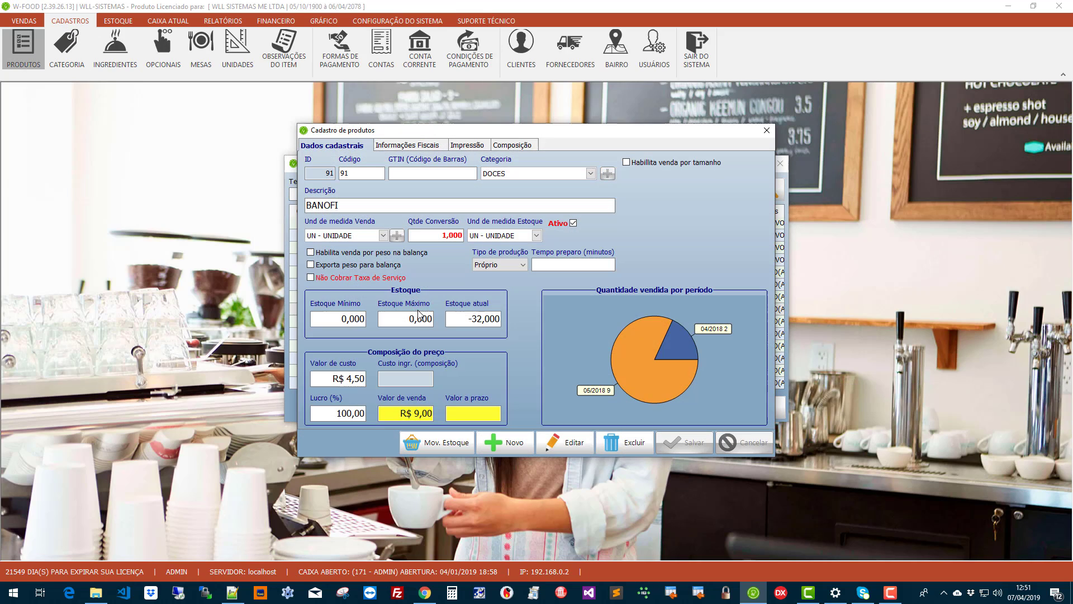
{"action": "left_click", "coordinate": [467, 145]}
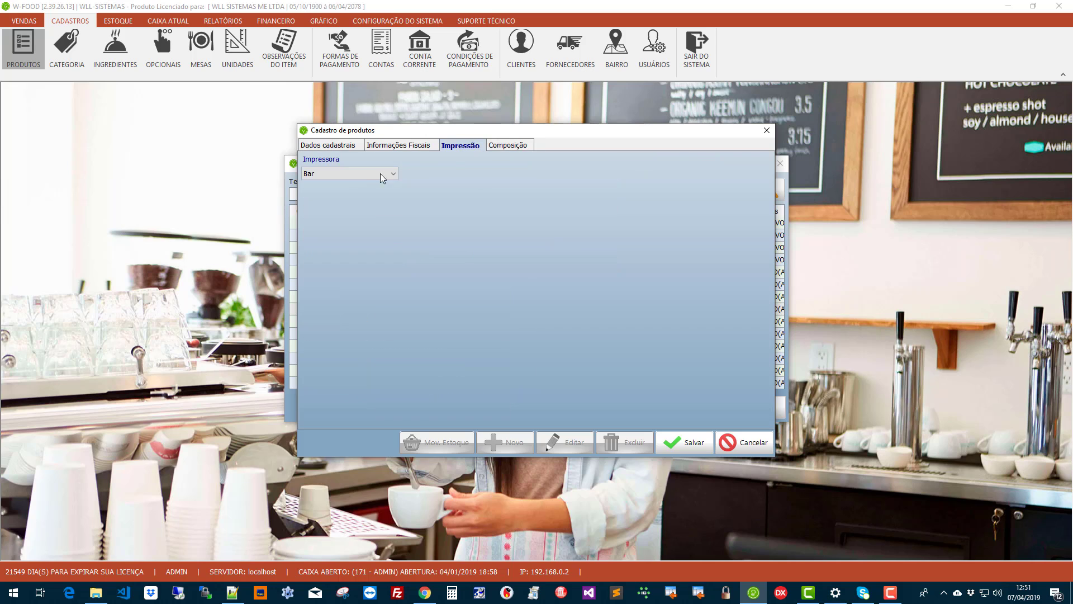
Try Nenhum as BANOFI's printer, cancel the edit and close the product windows.
{"action": "left_click", "coordinate": [334, 174]}
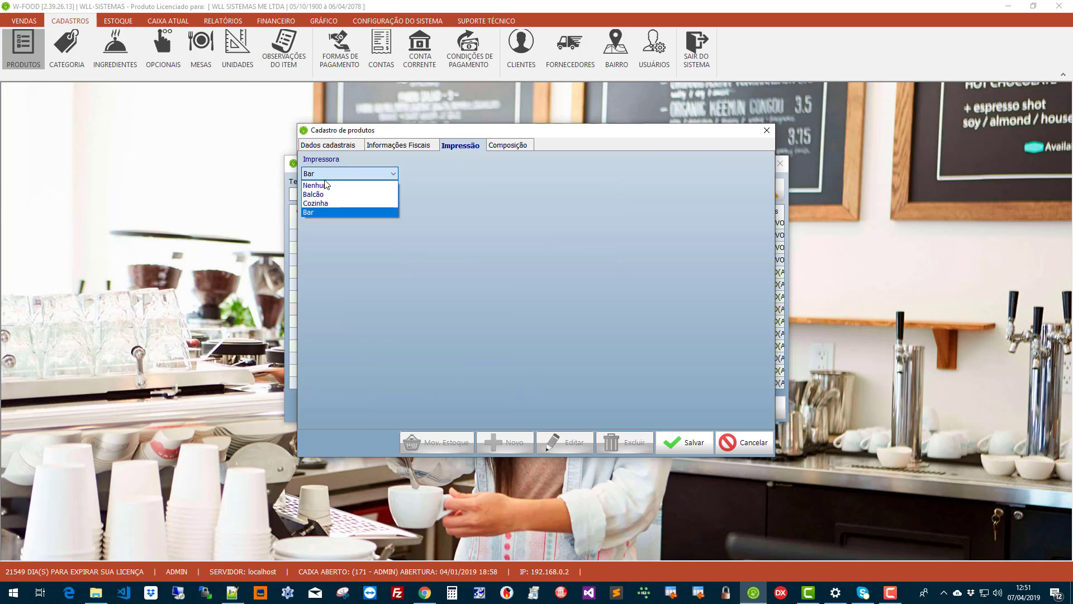
{"action": "left_click", "coordinate": [326, 189]}
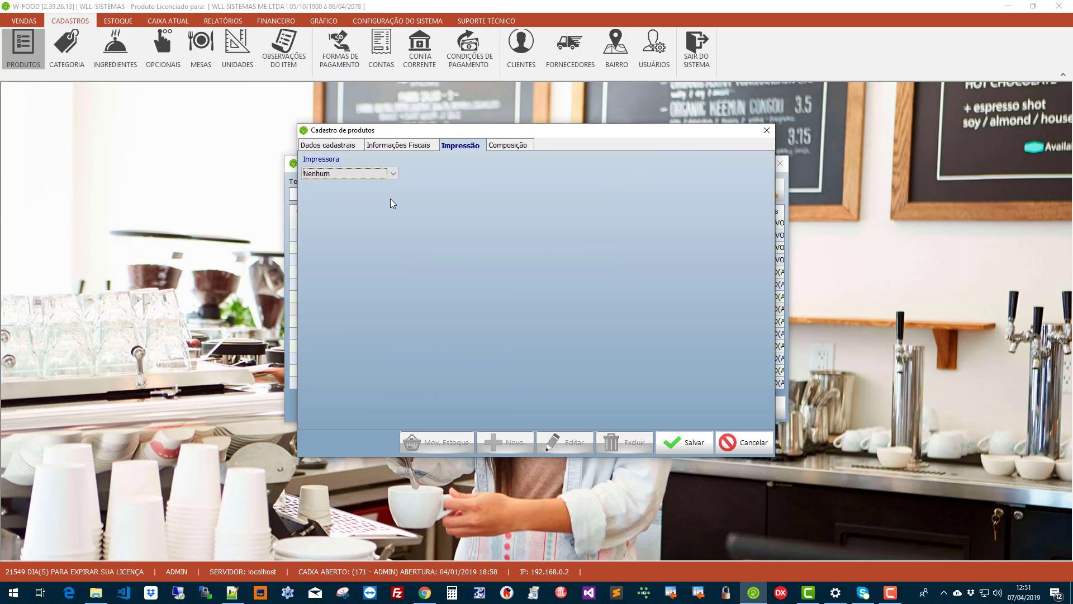
{"action": "left_click", "coordinate": [746, 433]}
{"action": "left_click", "coordinate": [767, 130]}
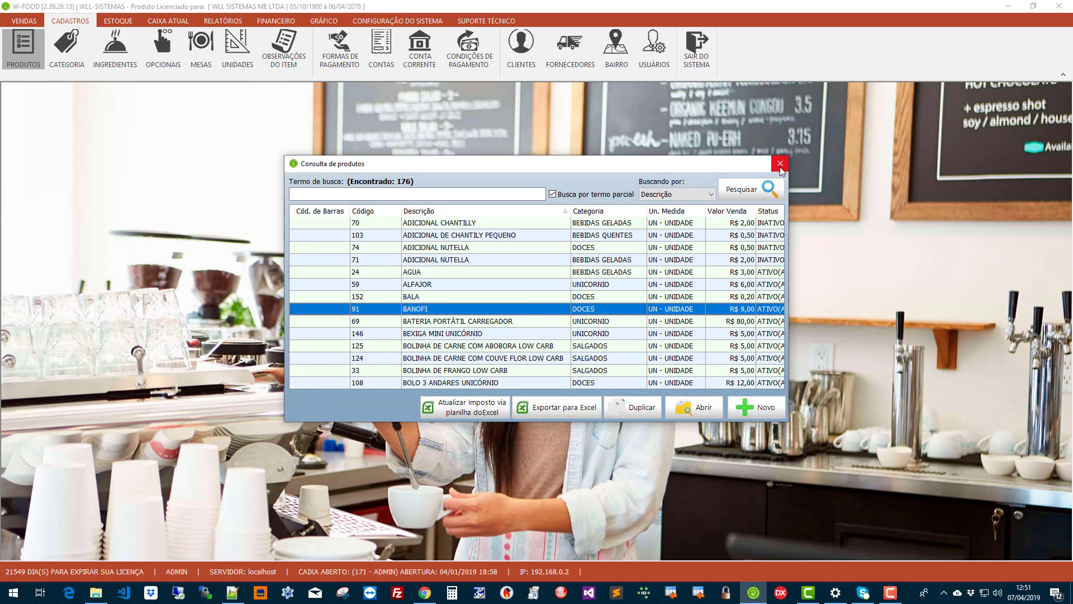
{"action": "left_click", "coordinate": [780, 164]}
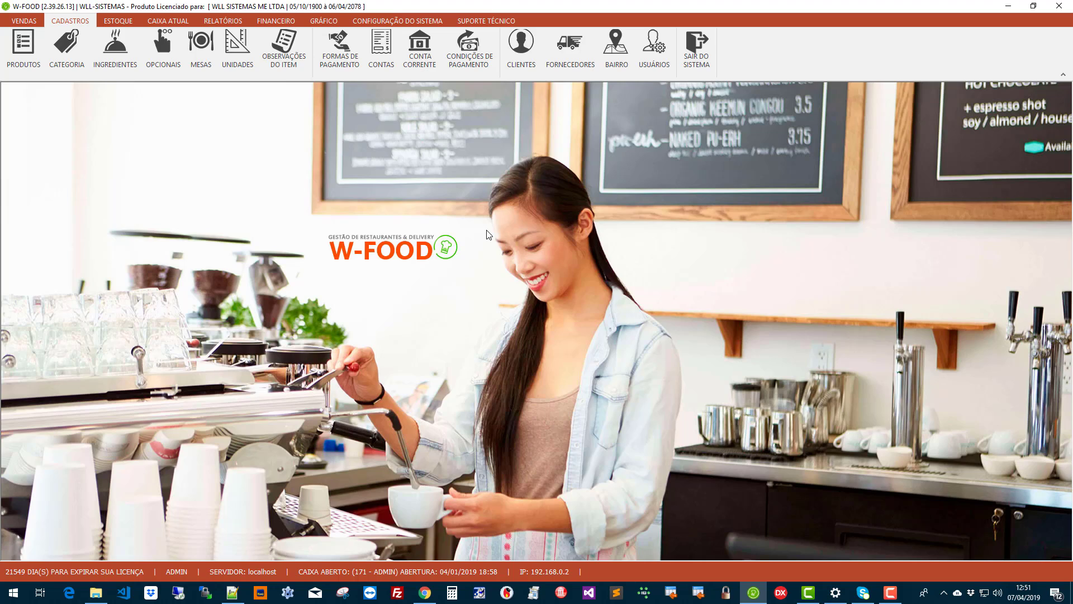